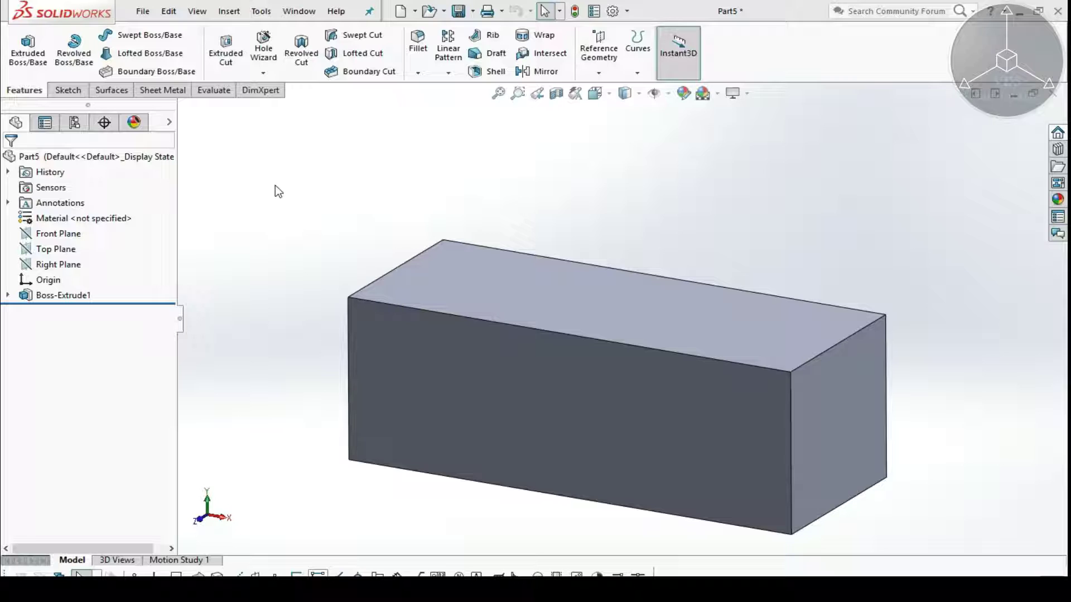
- Launch the Hole Wizard to begin a hole feature on the rectangular block
left_click(264, 49)
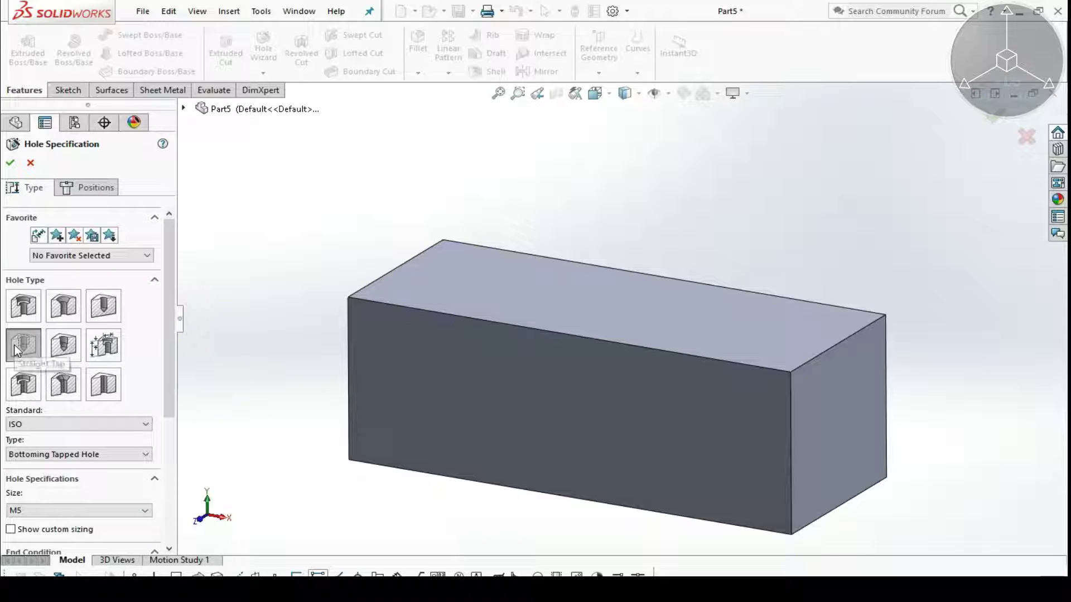
- Keep ISO as the hole standard and Bottoming Tapped Hole as the type
left_click(73, 428)
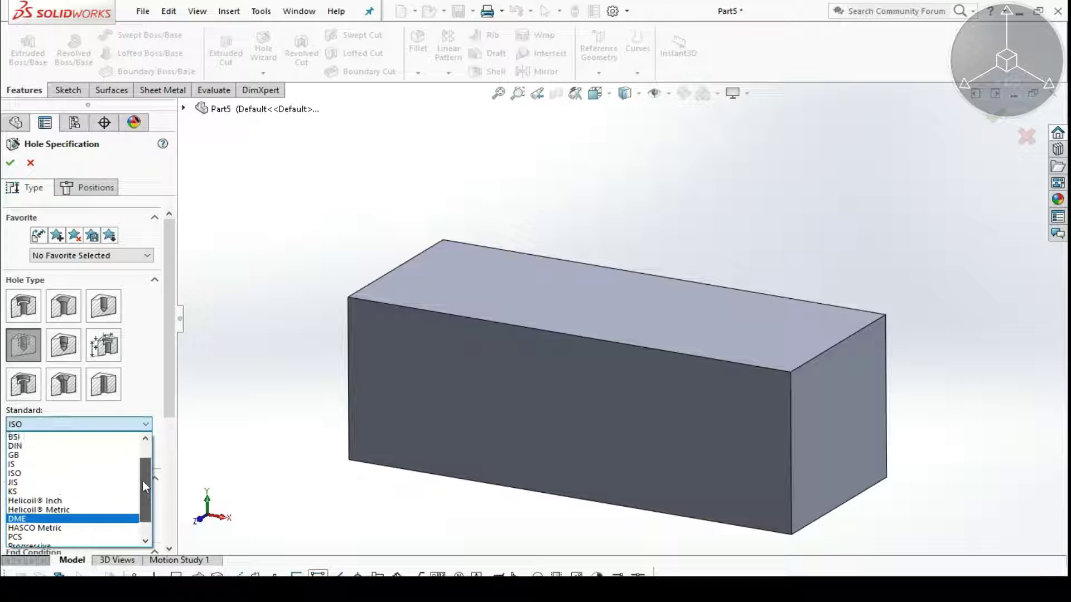
left_click_drag(143, 497, 142, 469)
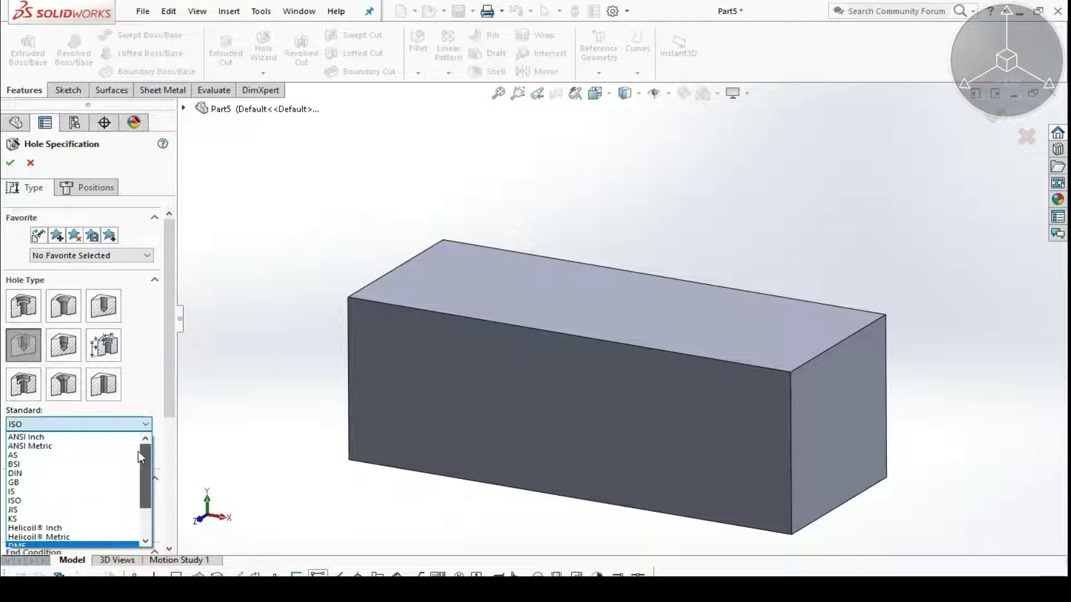
left_click(55, 503)
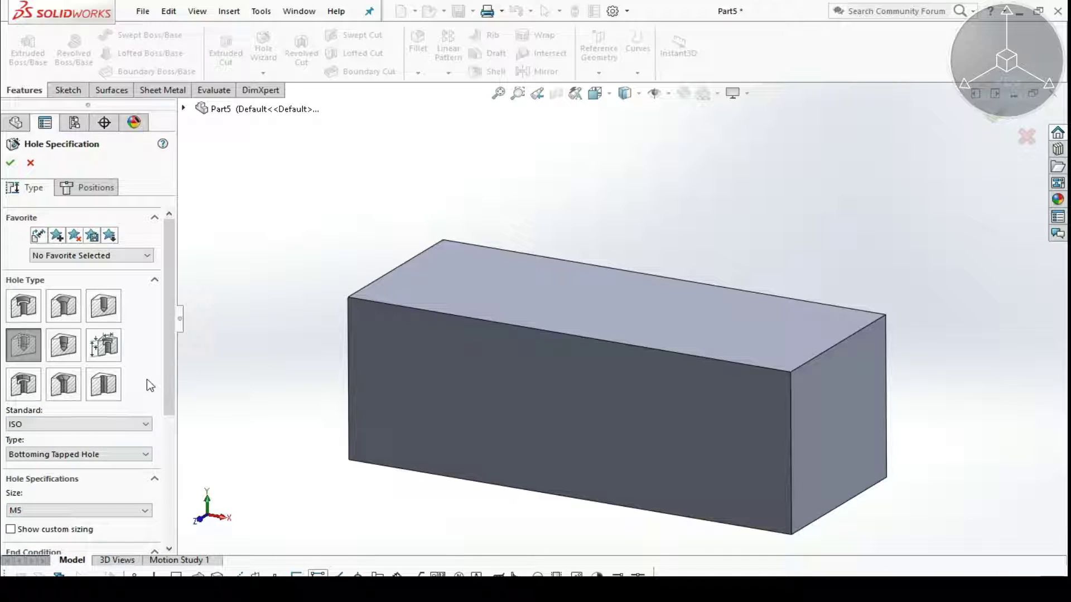
left_click_drag(165, 369, 169, 427)
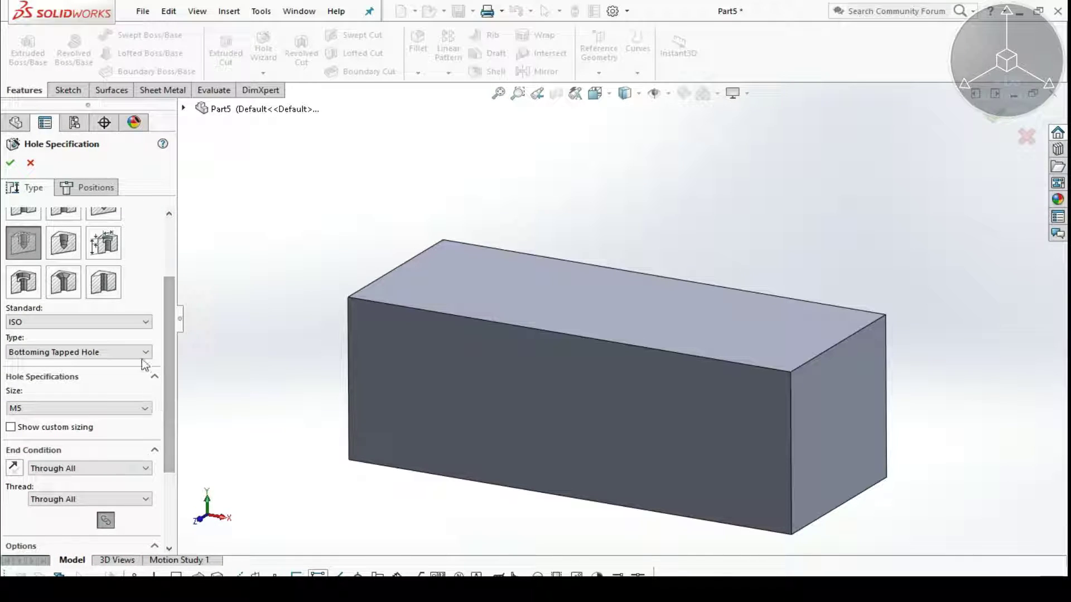
left_click(139, 357)
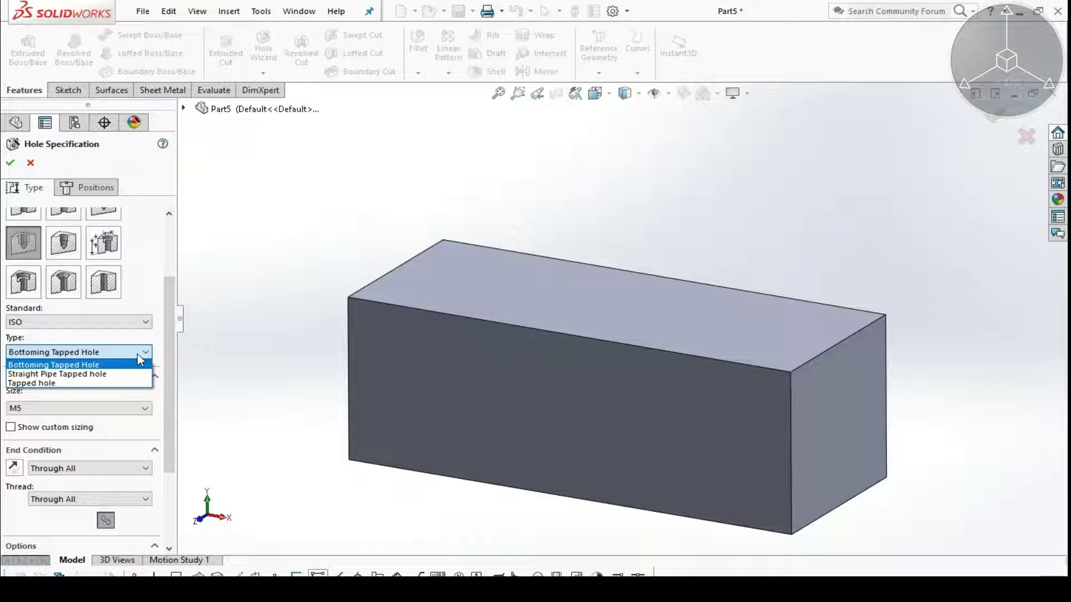
left_click(137, 353)
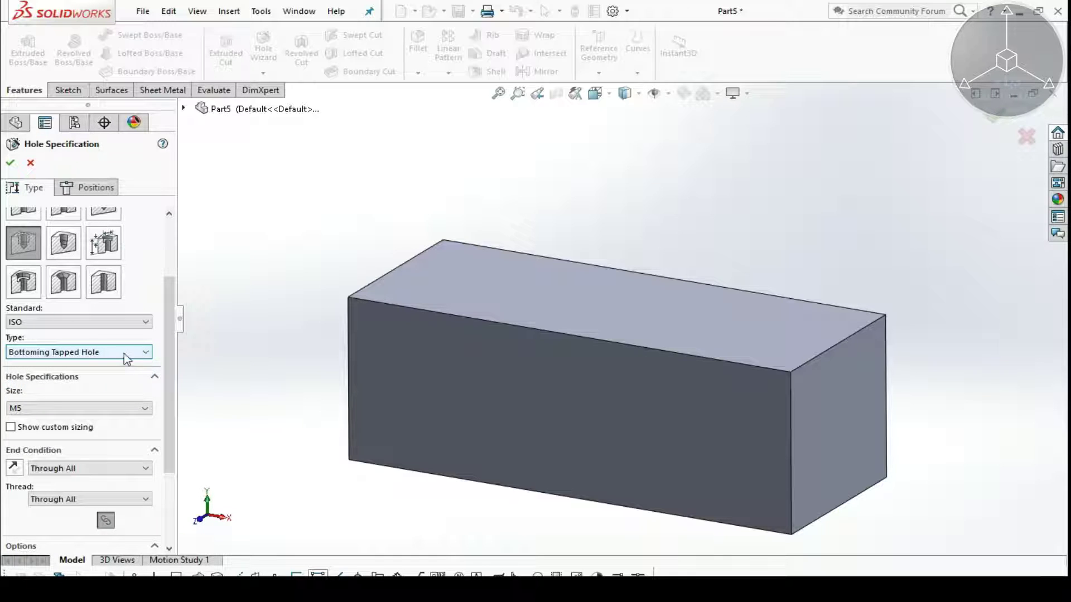
- Change the thread size from M5 to M10, leaving custom sizing unchecked
scroll(155, 360, "down", 3)
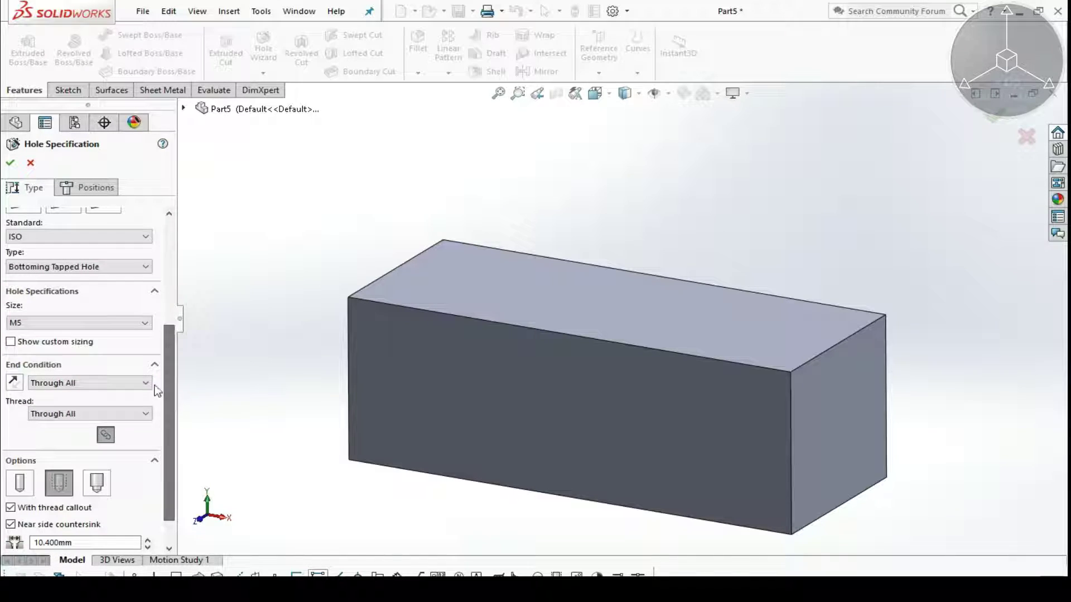
left_click(138, 328)
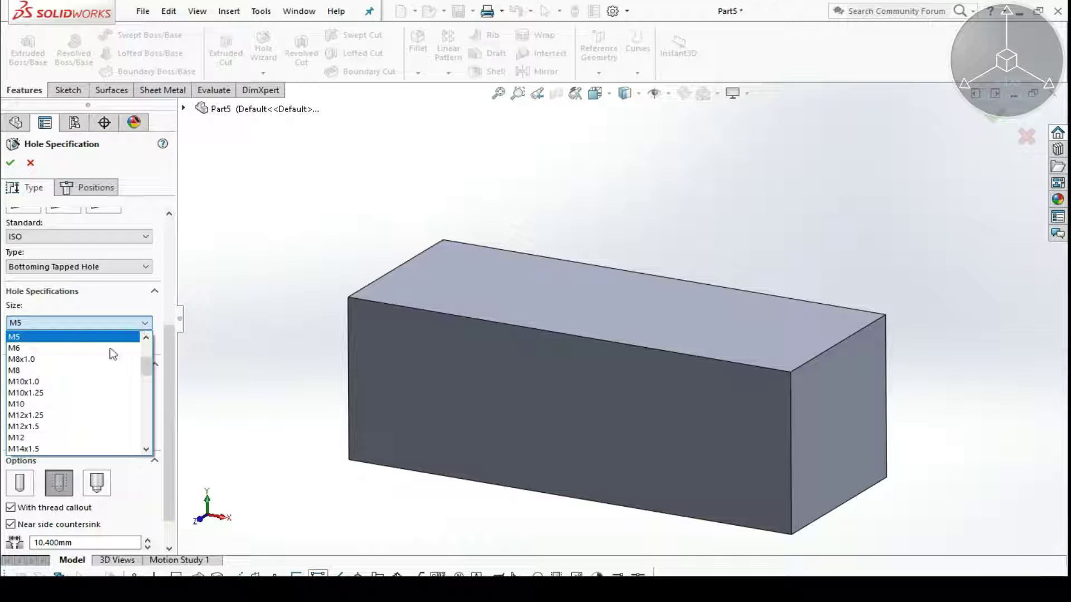
left_click(64, 404)
left_click(134, 324)
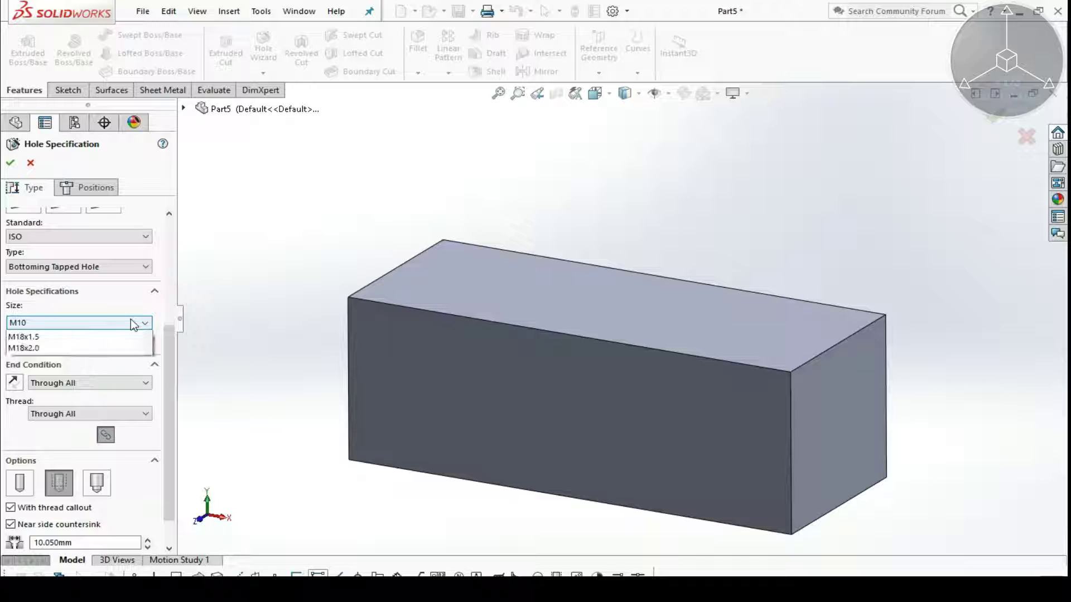
mouse_move(146, 380)
left_mouse_down()
mouse_move(142, 448)
mouse_move(143, 357)
left_mouse_up()
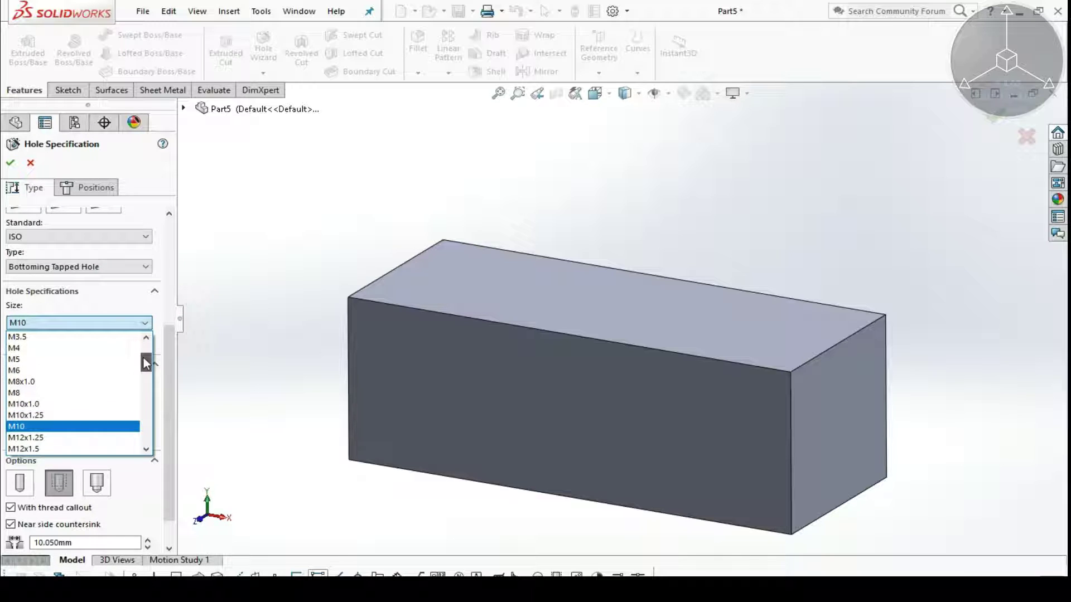
left_click(58, 426)
left_click(10, 342)
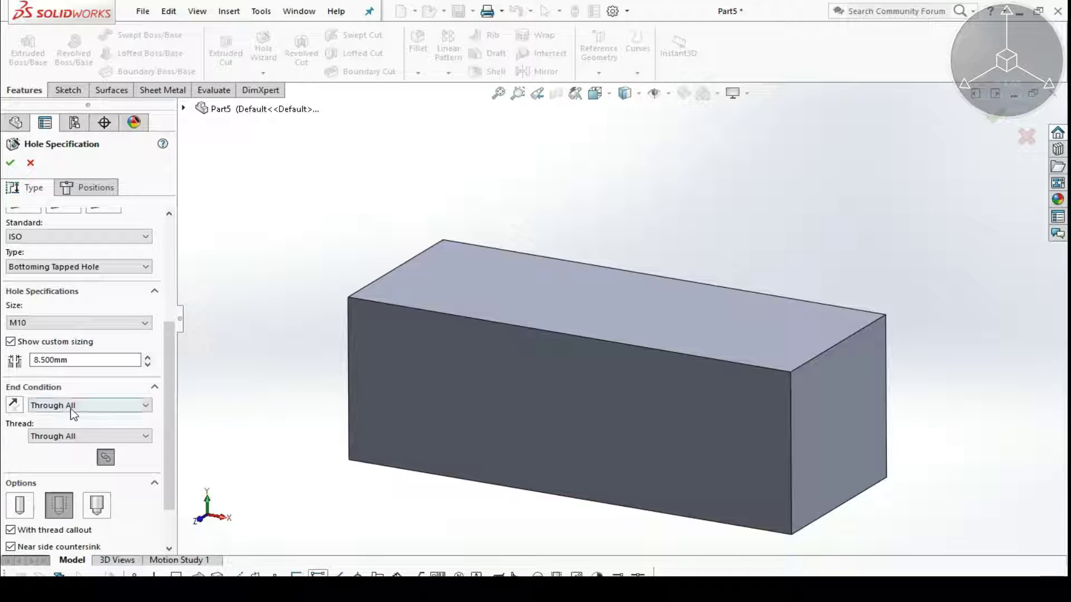
left_click(11, 342)
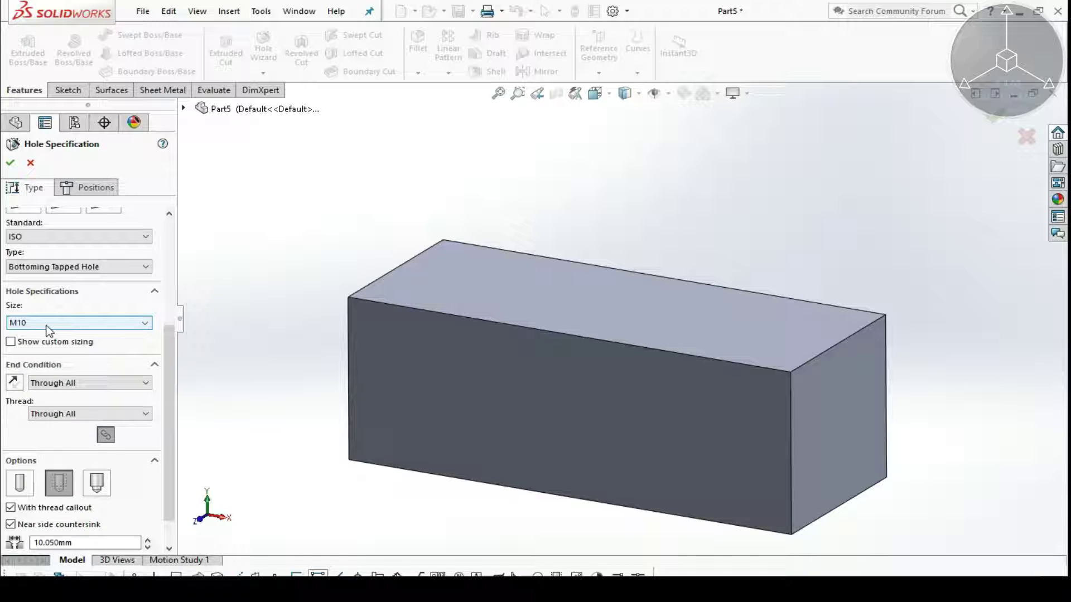
left_click_drag(169, 356, 165, 397)
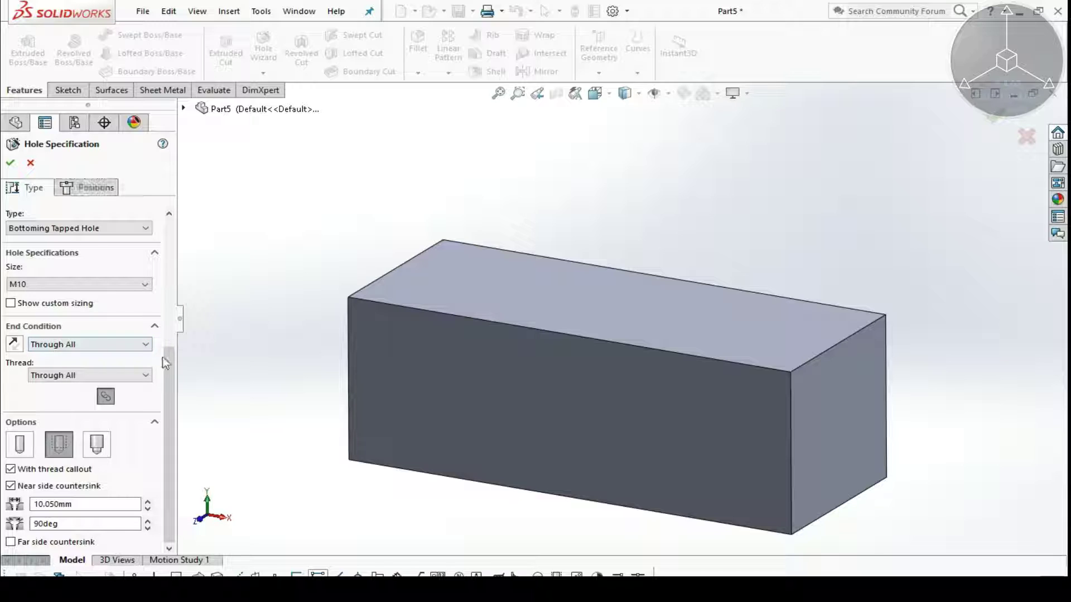
left_click_drag(172, 386, 169, 324)
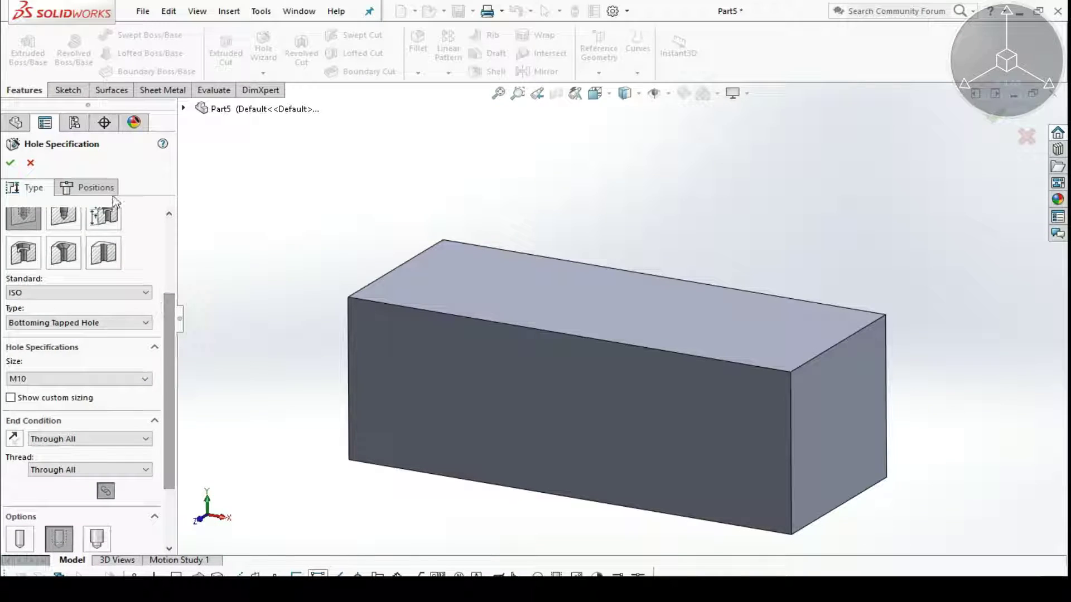
- In a 3D sketch on the Positions tab, place three hole points on the top face in Top view
left_click(89, 190)
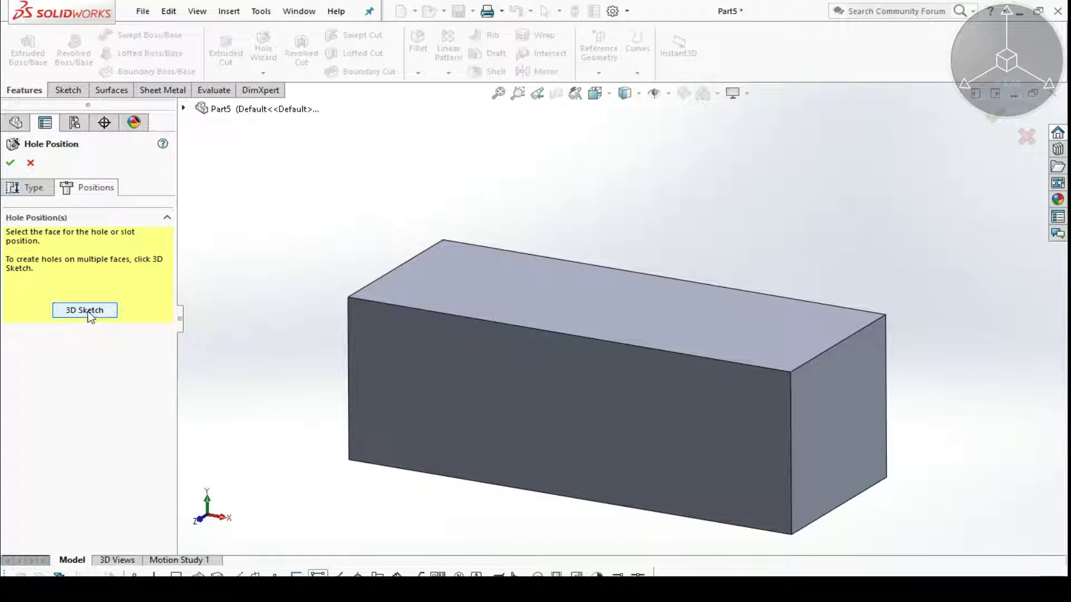
left_click(88, 311)
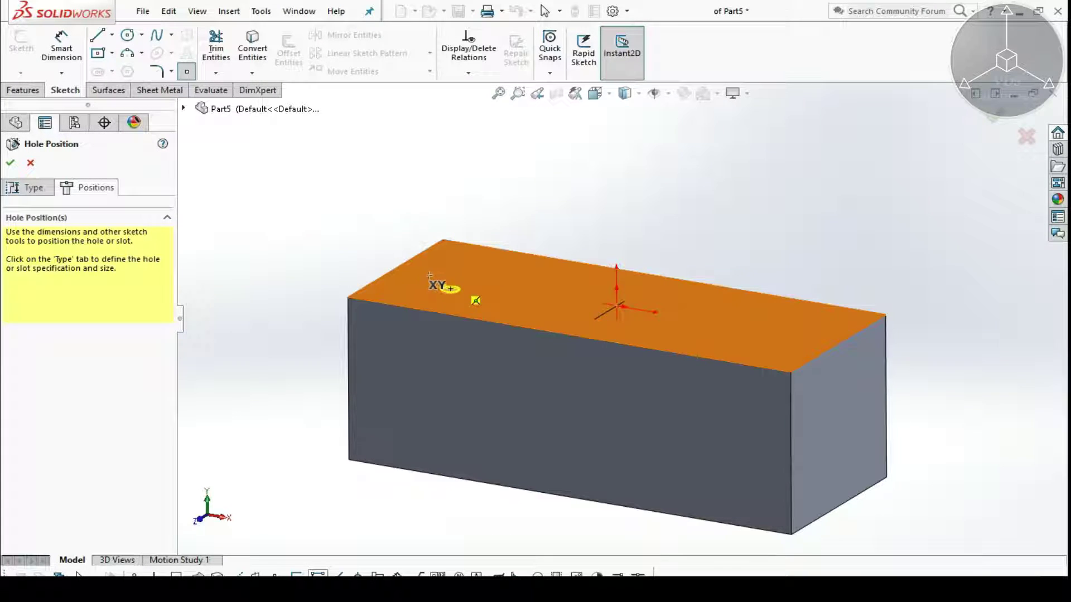
left_click(471, 286)
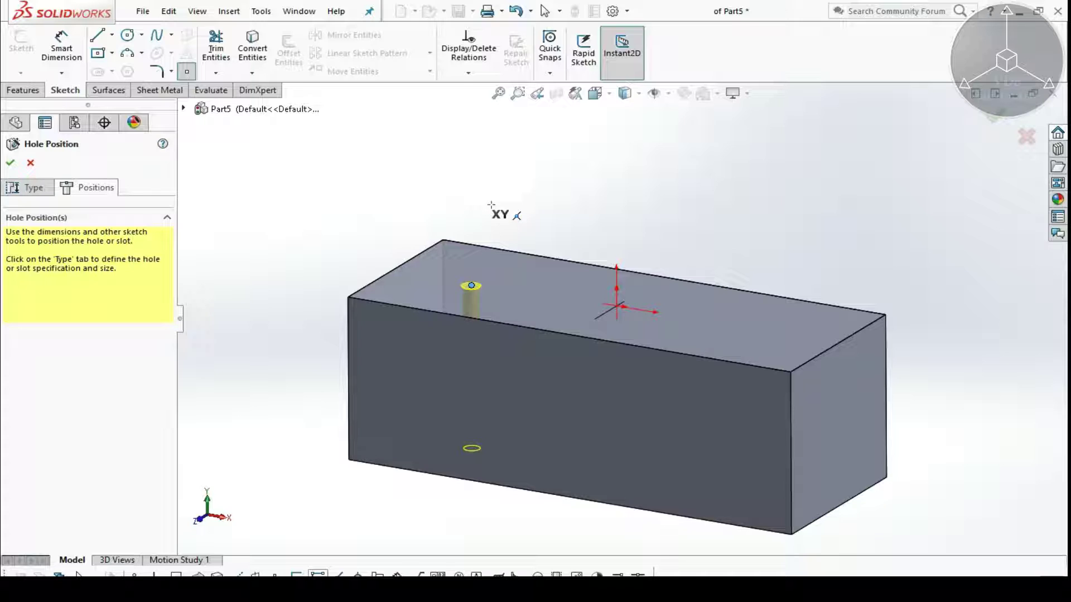
key("ctrl+5")
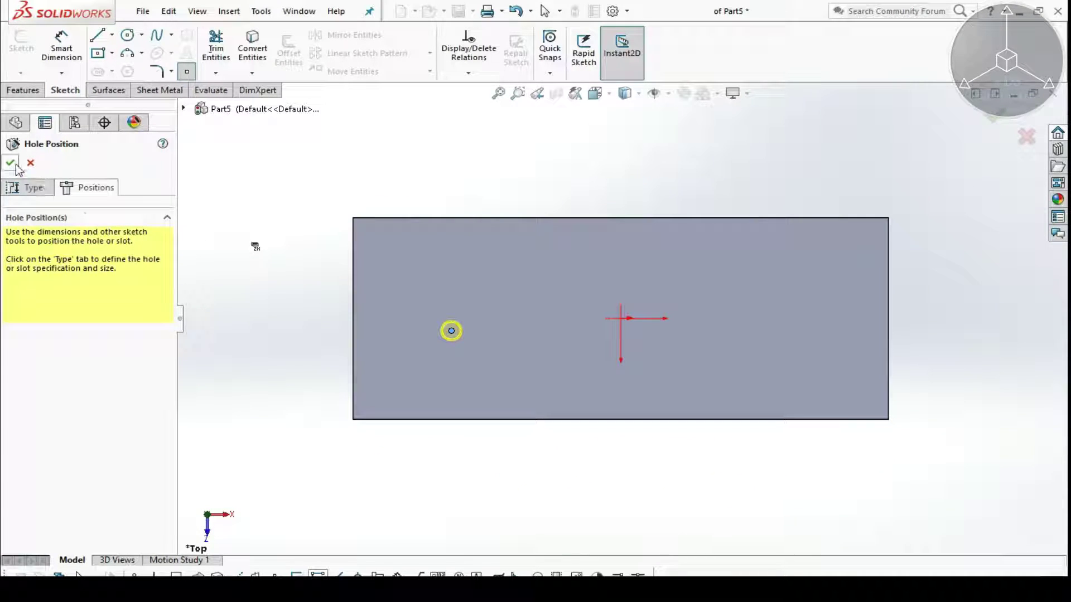
left_click(570, 286)
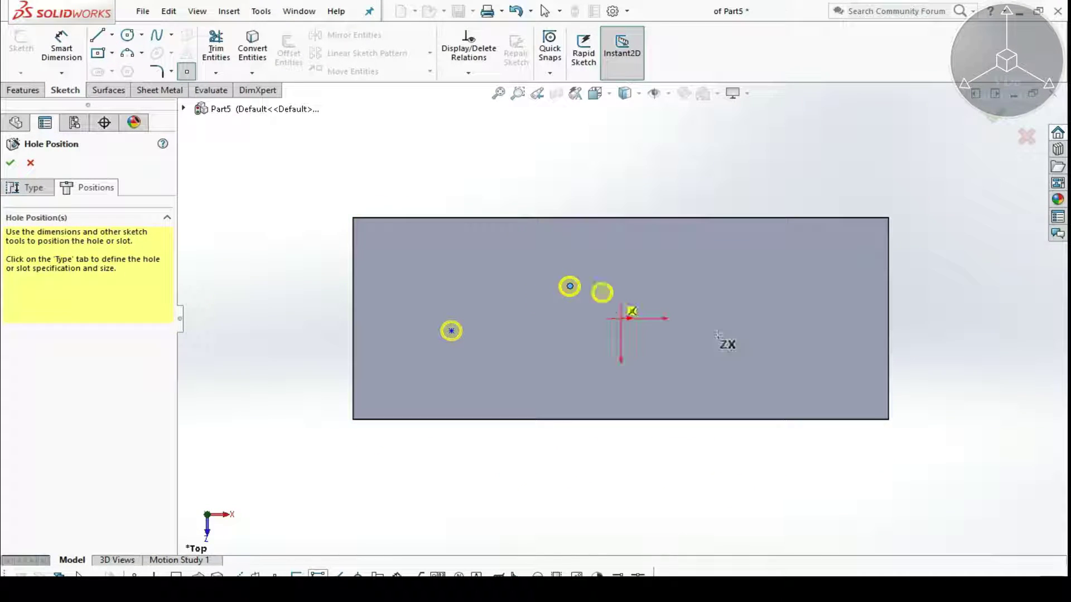
left_click(743, 347)
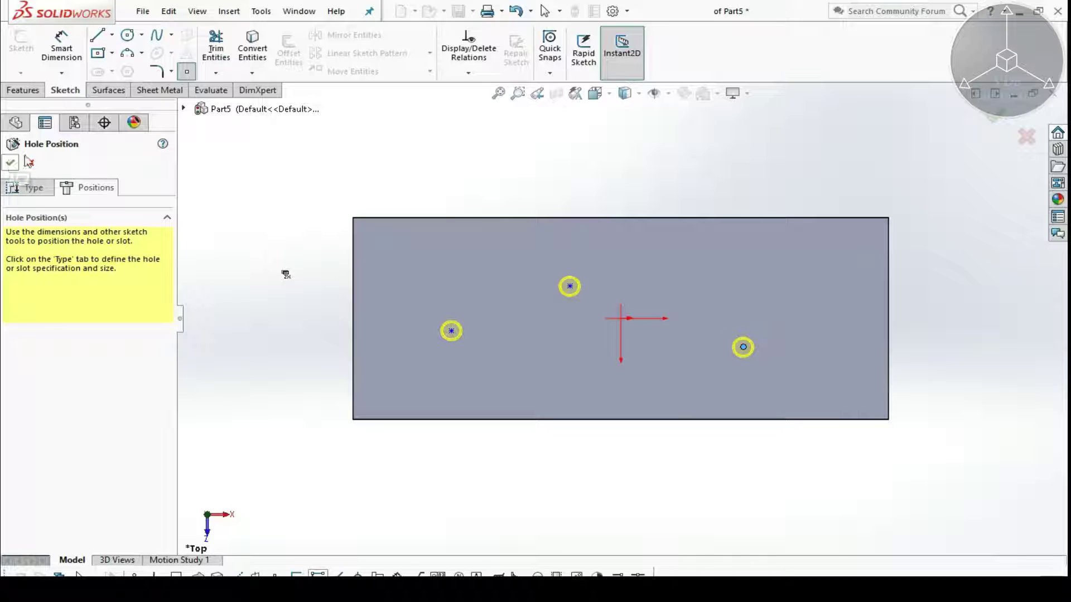
left_click(61, 49)
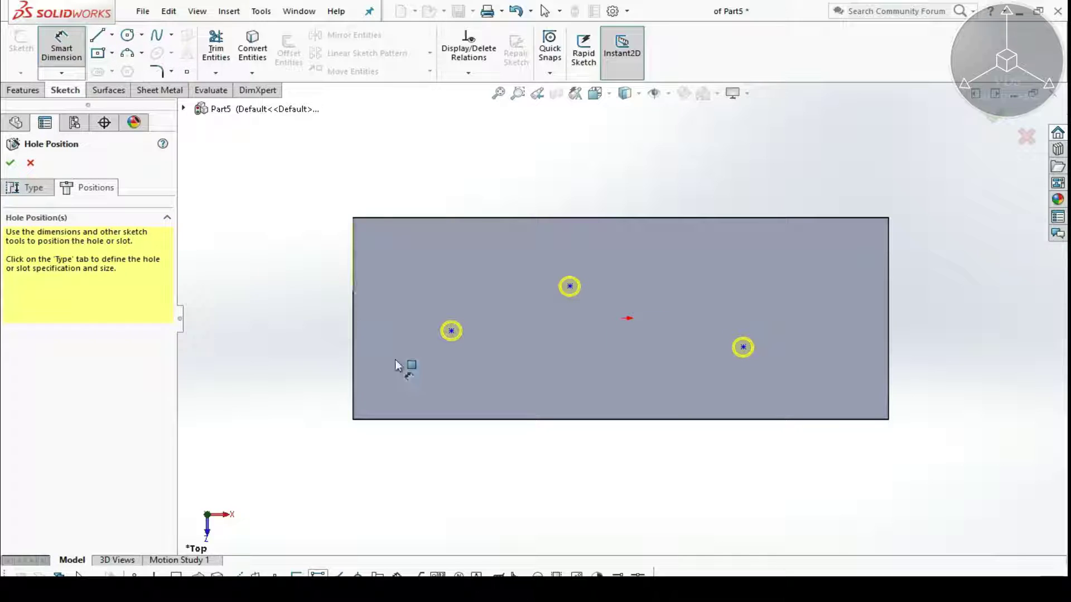
- Dimension the left hole point 50 mm from the block's left edge
left_click(450, 332)
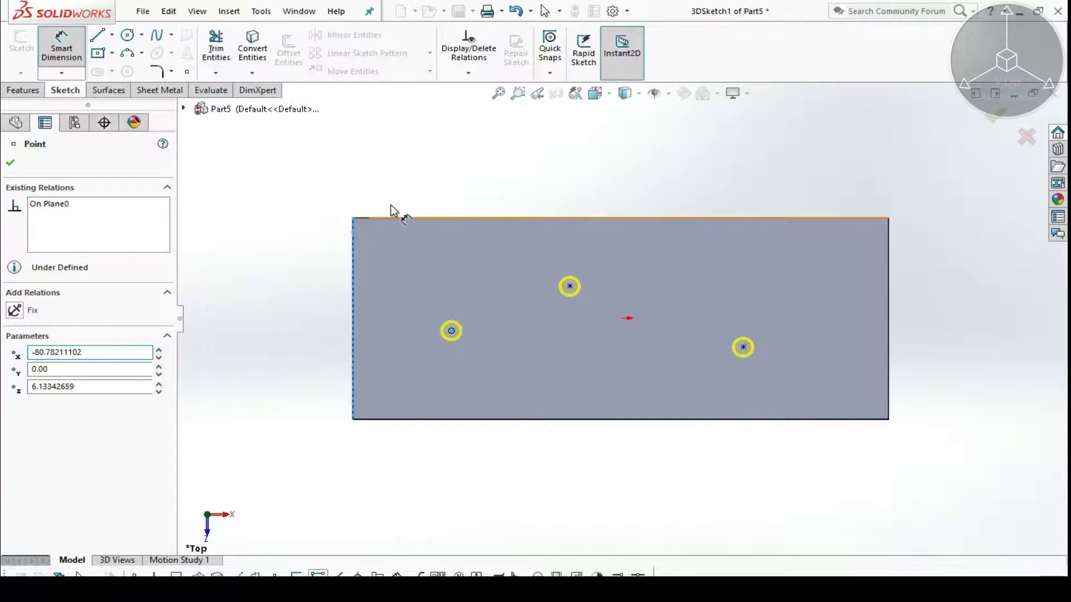
left_click(352, 260)
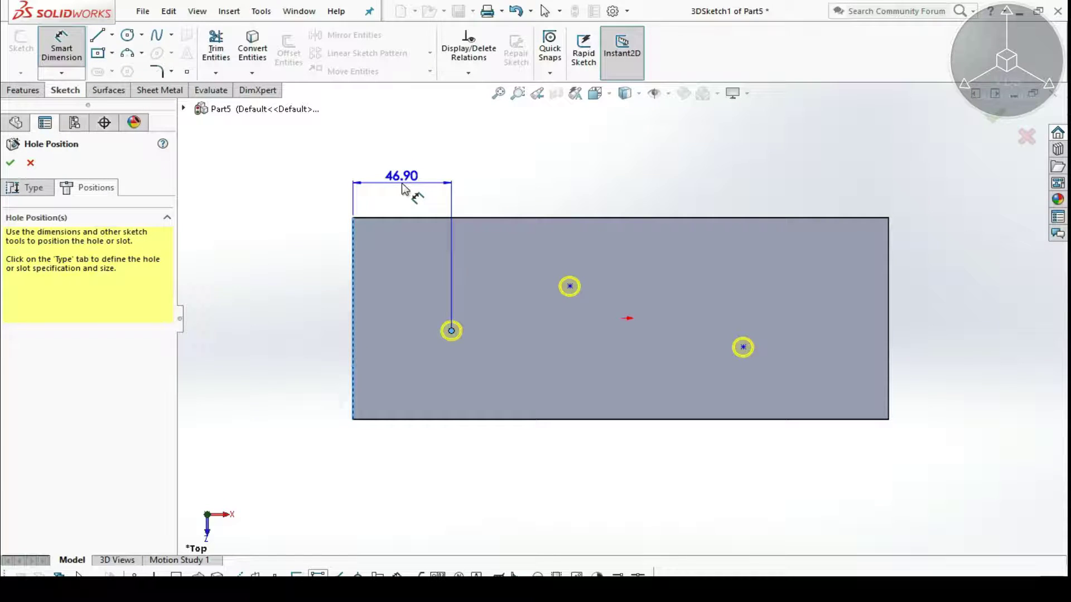
left_click(403, 187)
type("50")
key("Return")
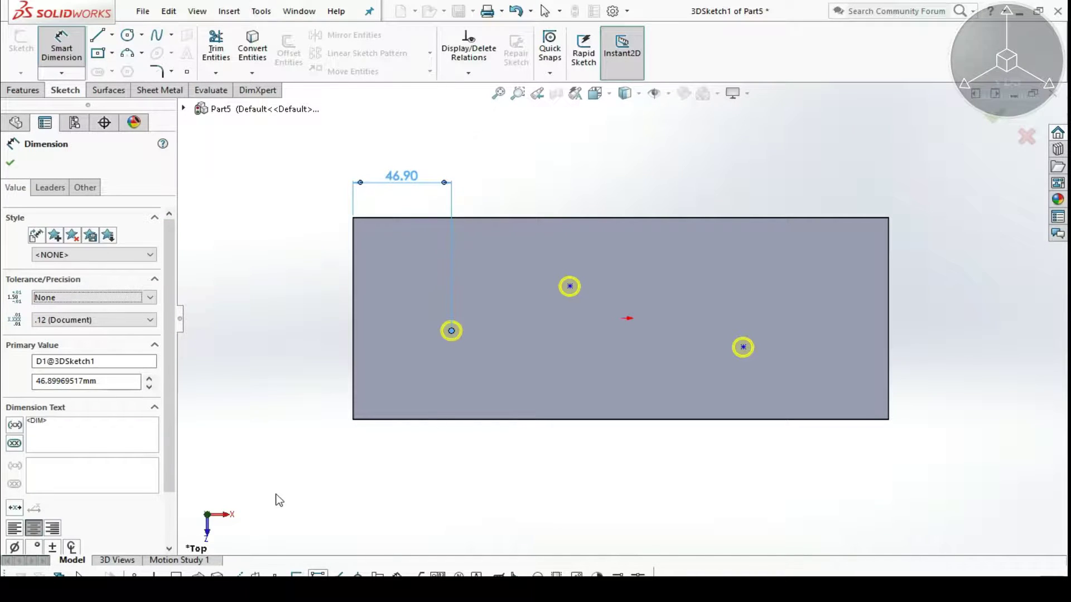
key("Escape")
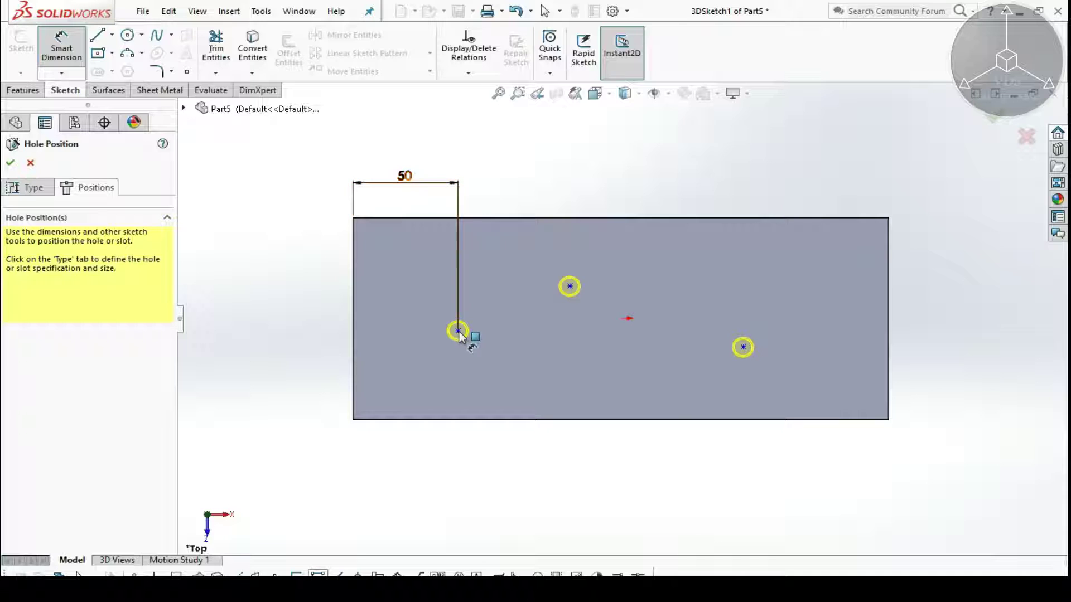
- Dimension the same hole point 50 mm from the block's bottom edge
left_click(448, 425)
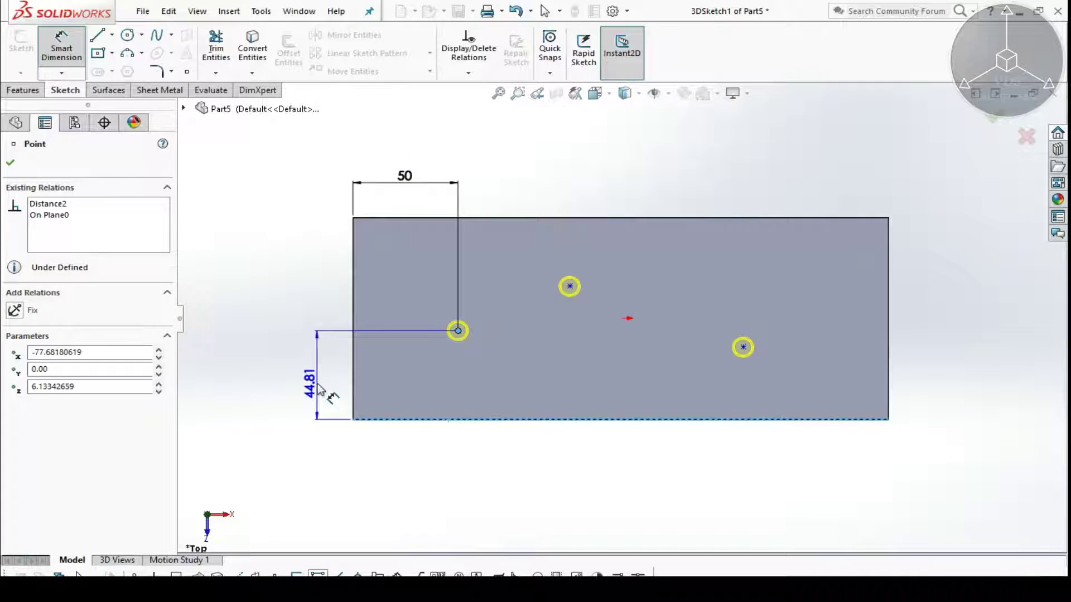
left_click(319, 388)
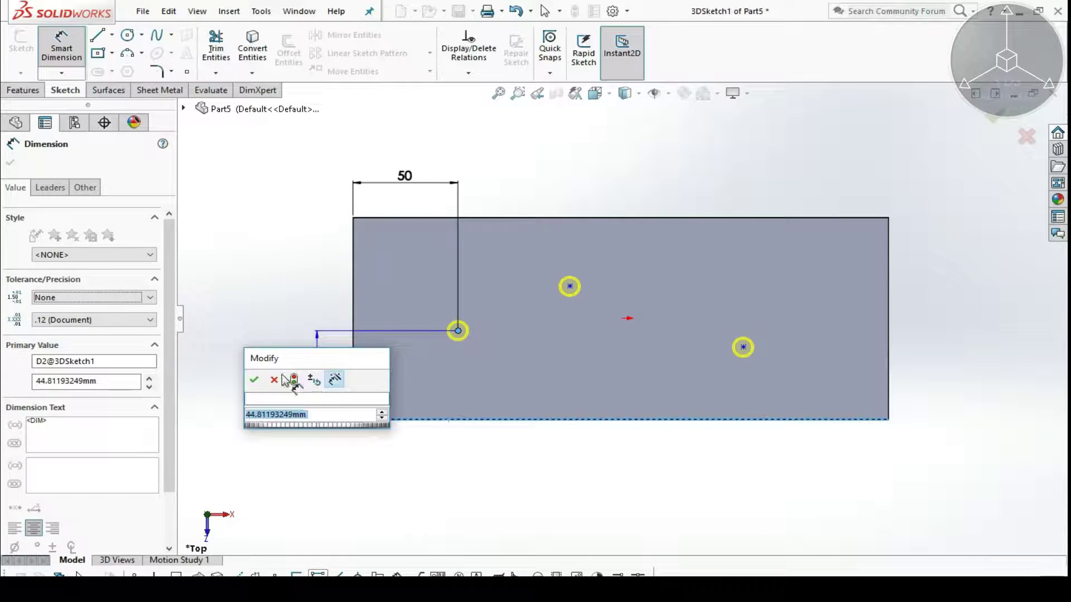
left_click(256, 379)
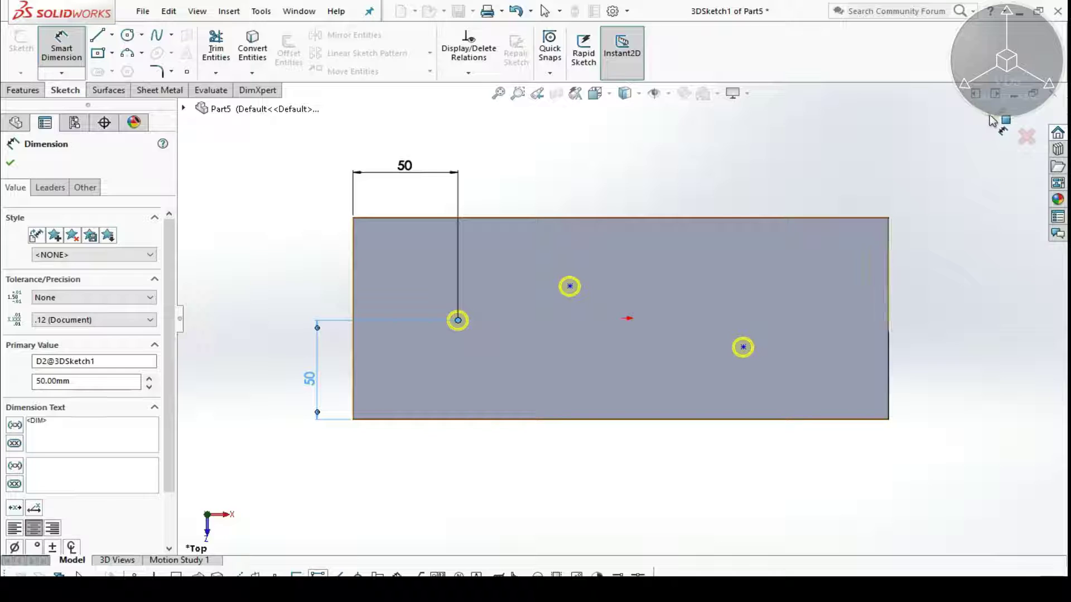
left_click(421, 432)
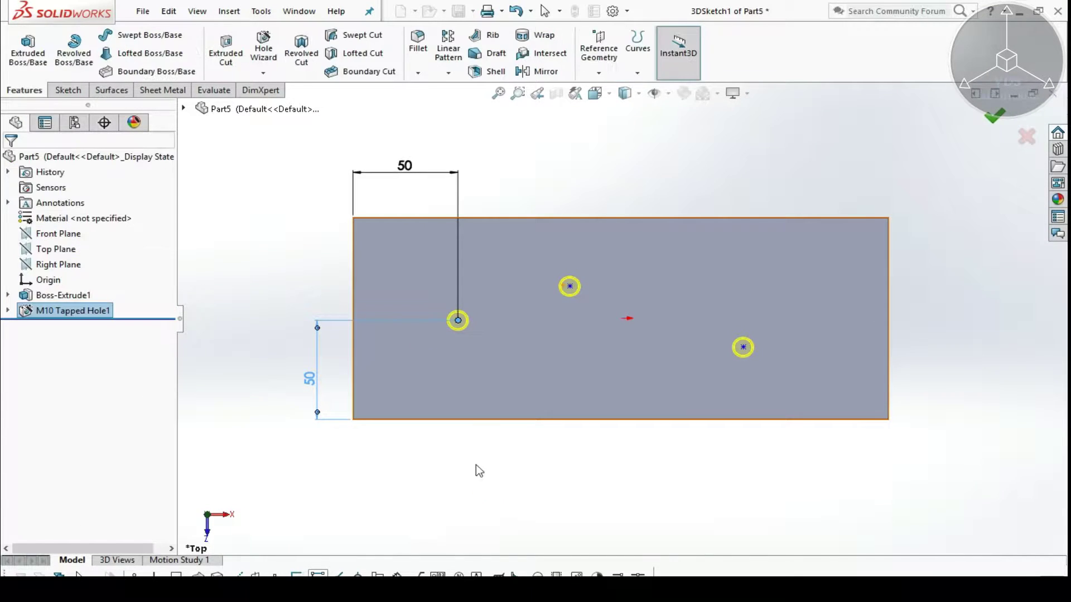
- Edit M10 Tapped Hole1 and change its end condition to Blind, 20 mm deep
mouse_move(478, 469)
middle_mouse_down()
mouse_move(433, 385)
mouse_move(433, 461)
middle_mouse_up()
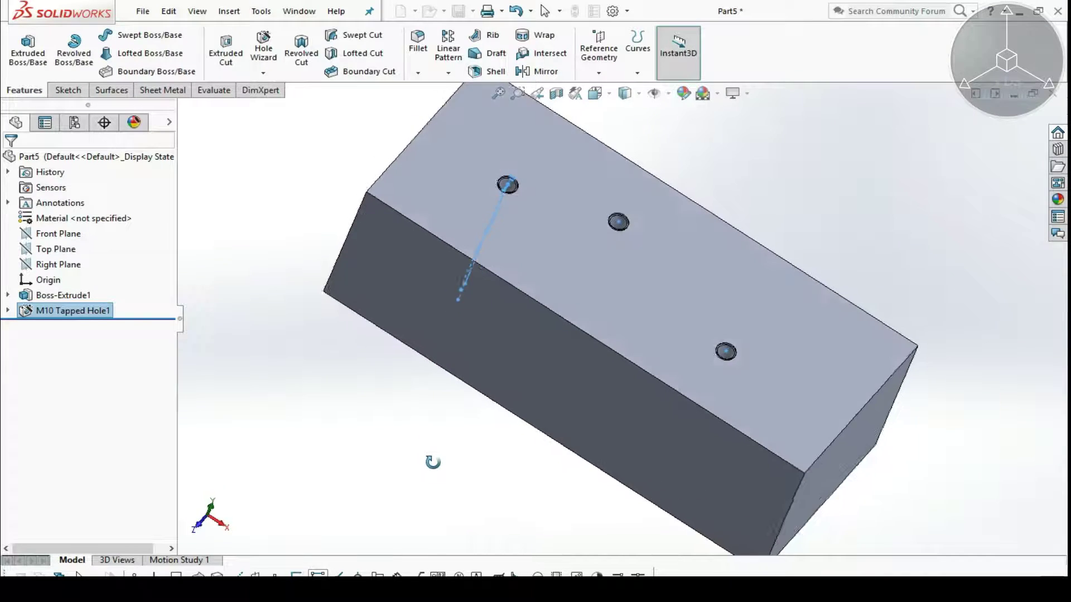
right_click(86, 312)
left_click(102, 270)
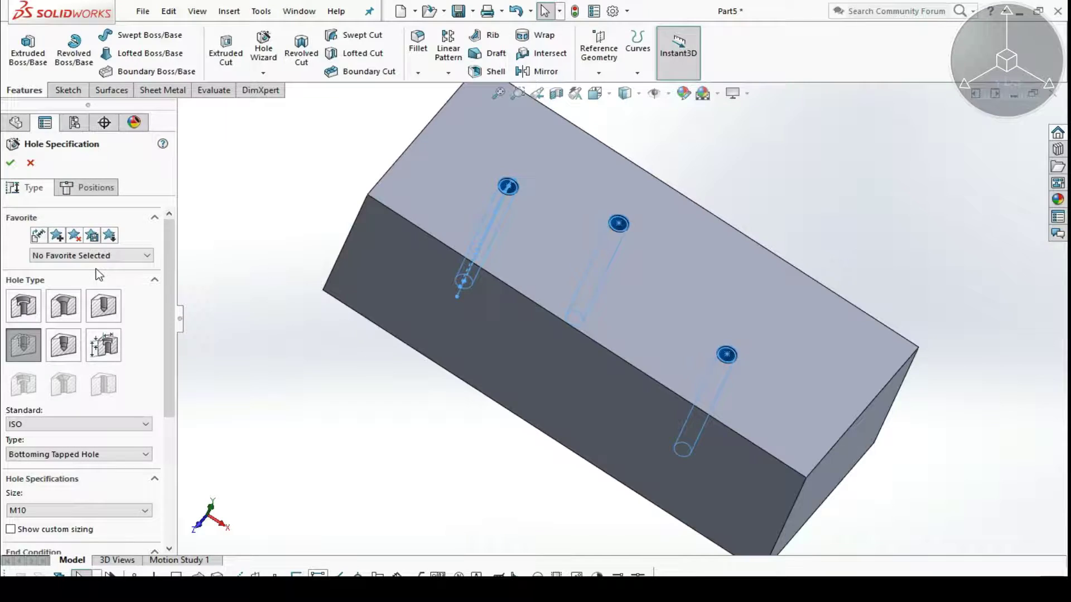
left_click_drag(173, 306, 168, 434)
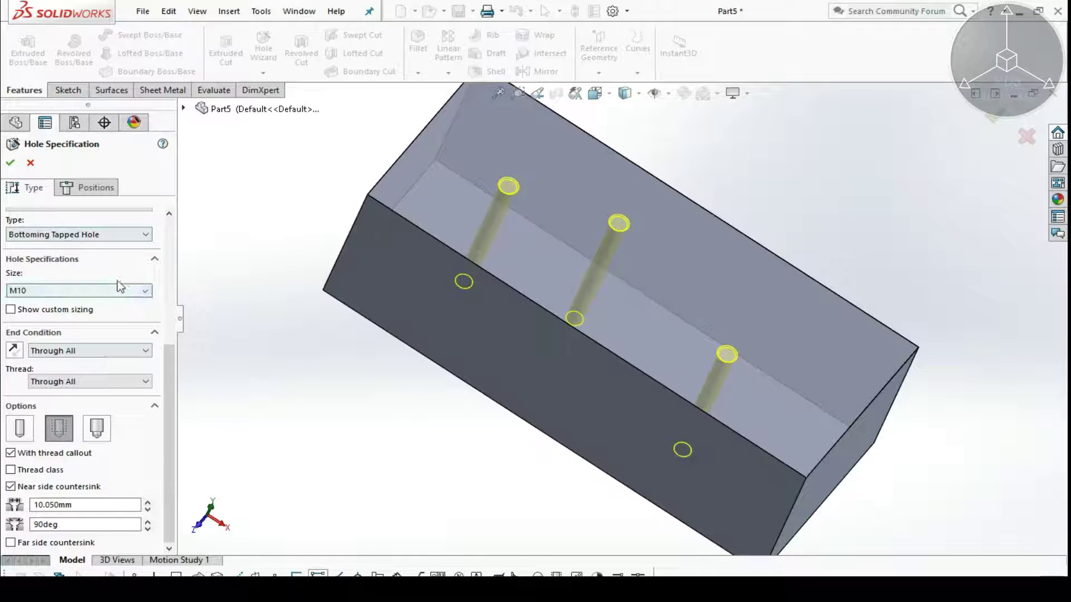
left_click(79, 352)
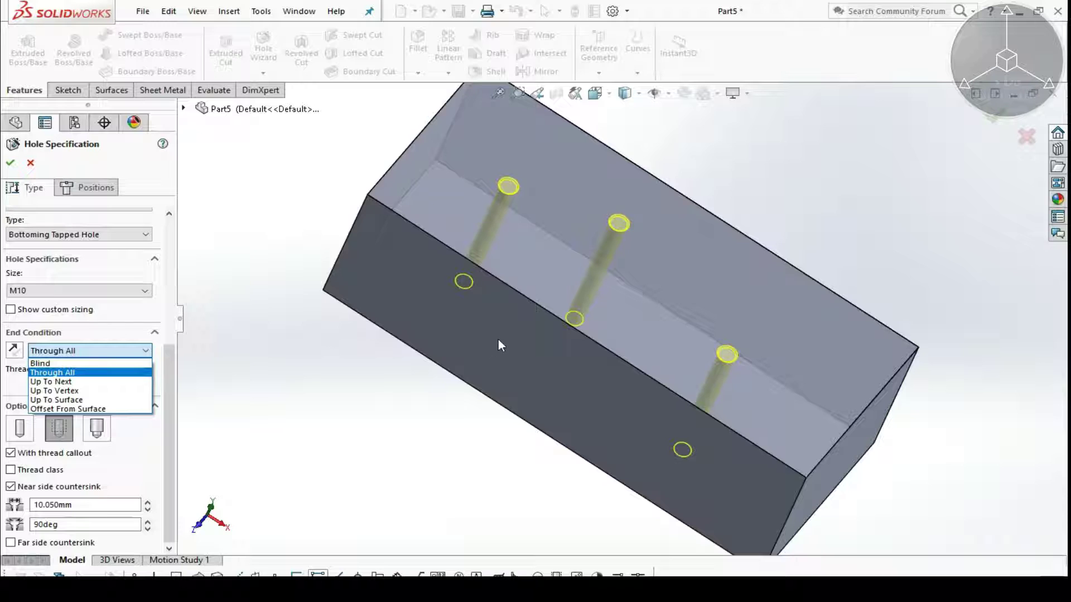
middle_click_drag(449, 360, 658, 179)
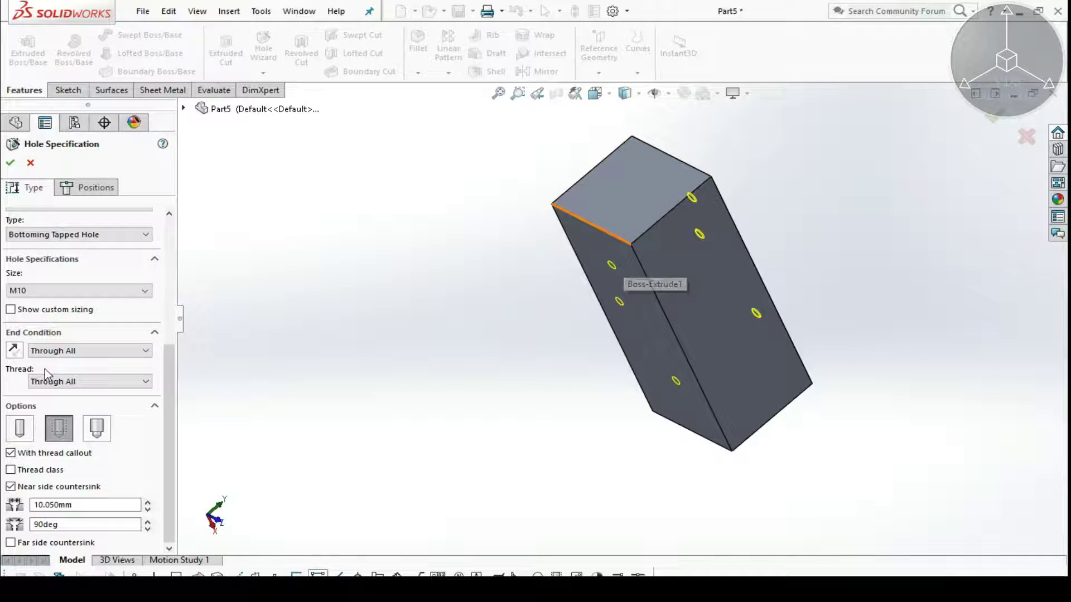
left_click(82, 353)
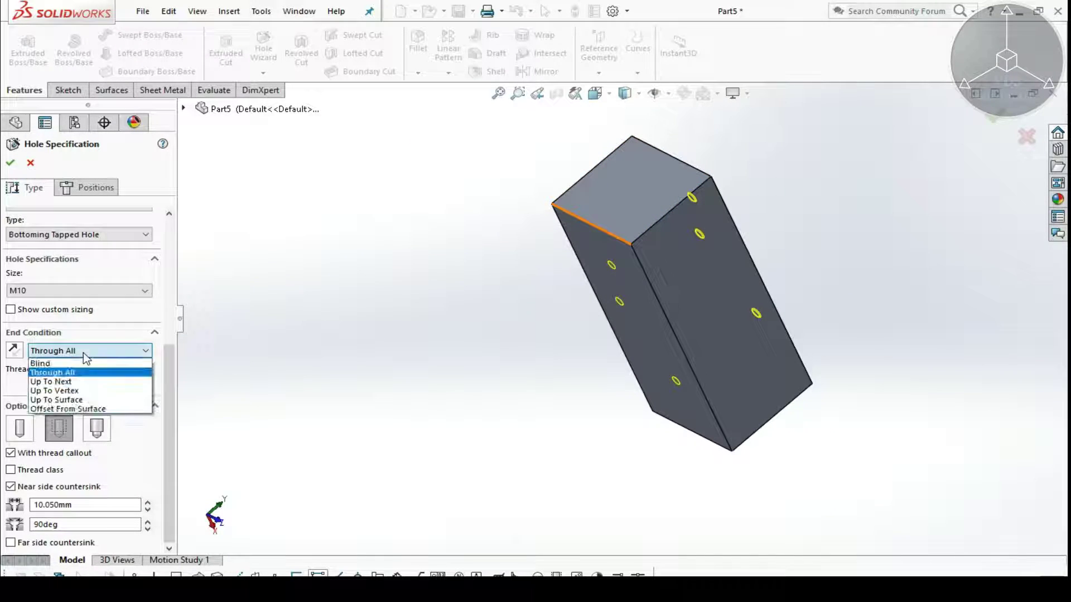
left_click(69, 363)
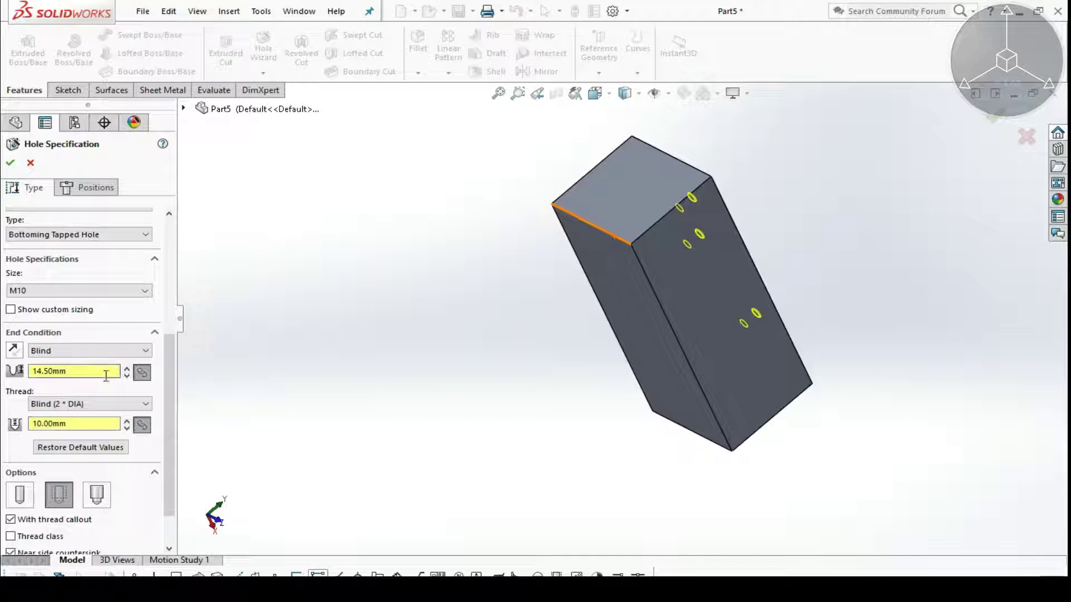
mouse_move(390, 394)
middle_mouse_down()
mouse_move(322, 367)
mouse_move(603, 256)
middle_mouse_up()
left_click(77, 371)
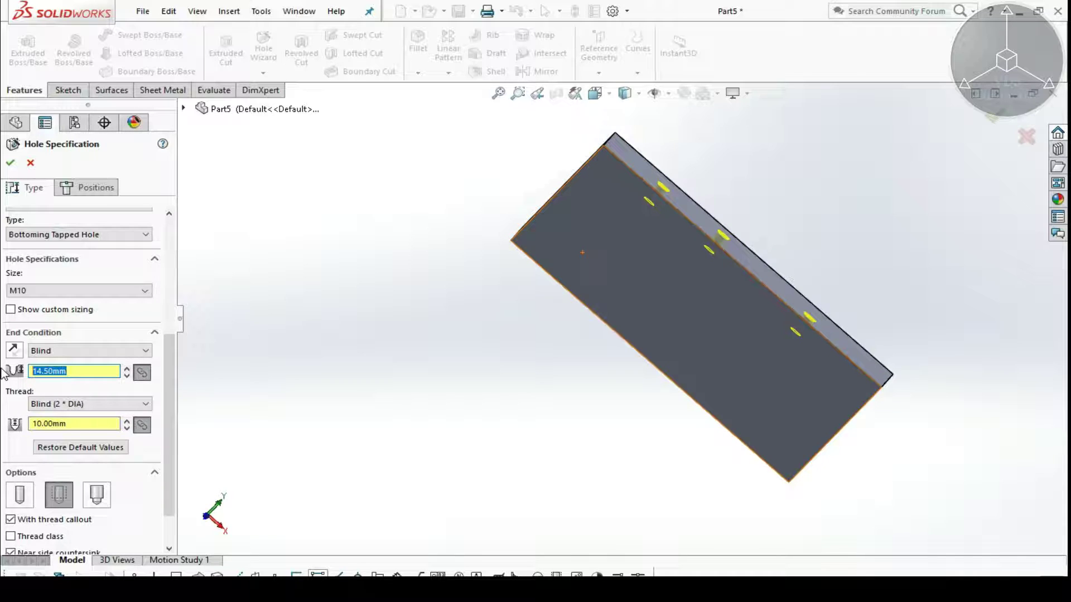
type("20")
key("Return")
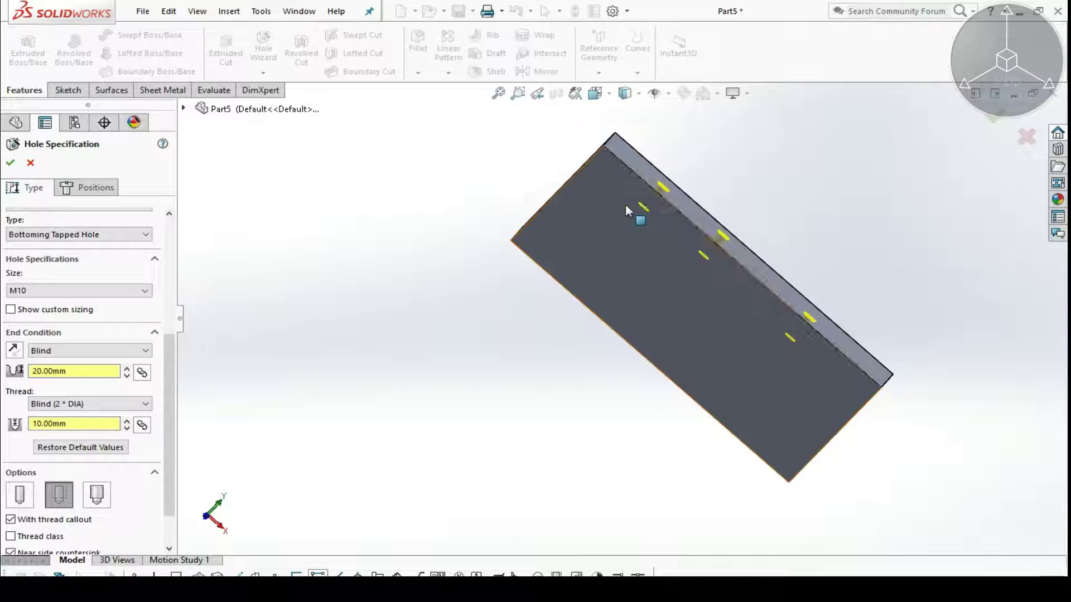
- Set the thread depth of the tapped holes to 15 mm
scroll(625, 203, "down", 1)
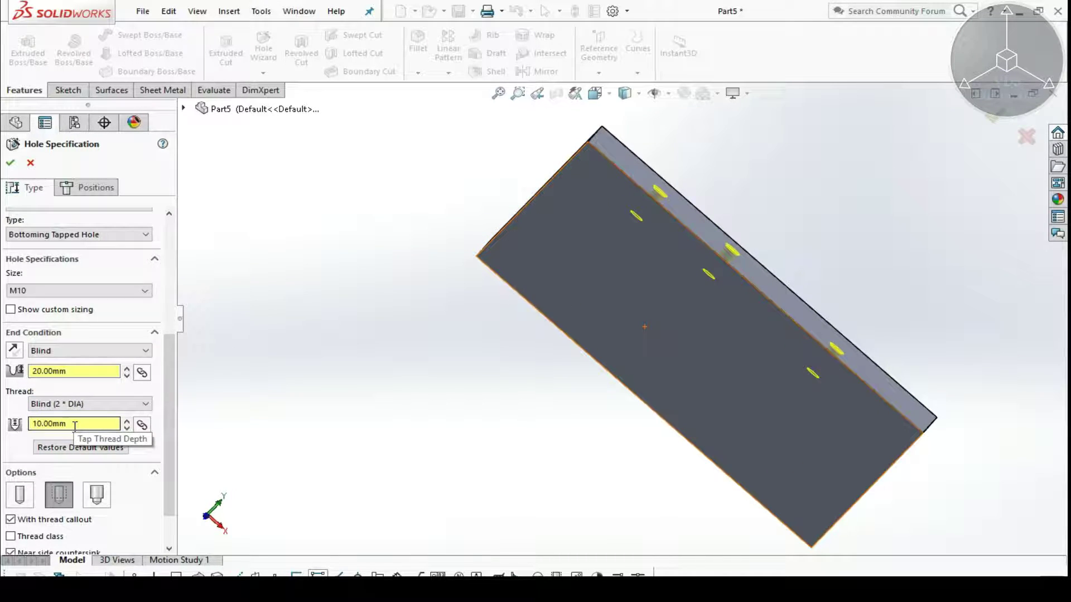
left_click_drag(74, 426, 52, 427)
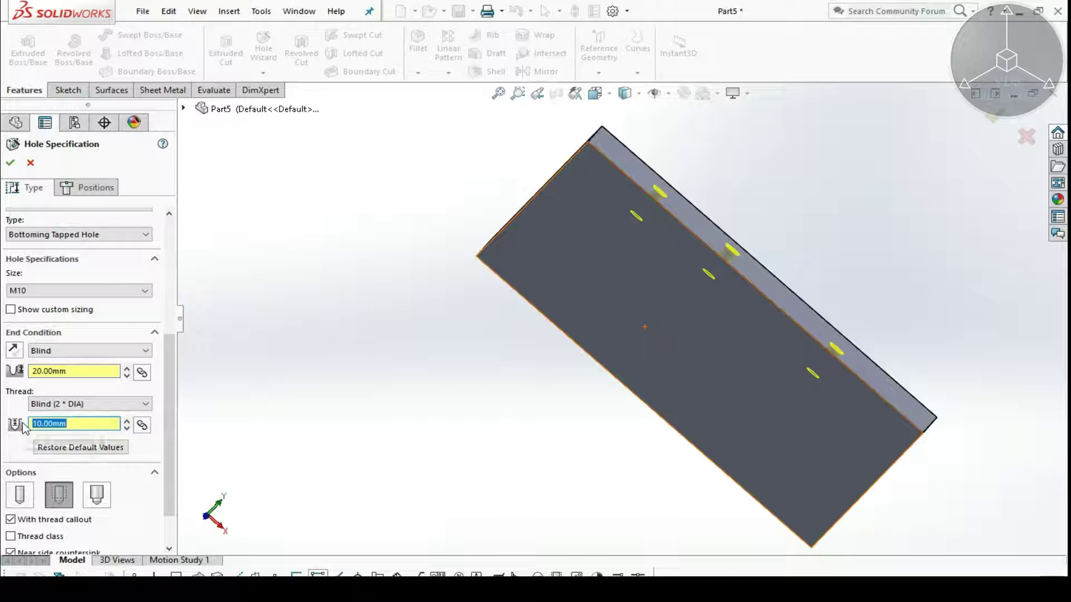
type("15")
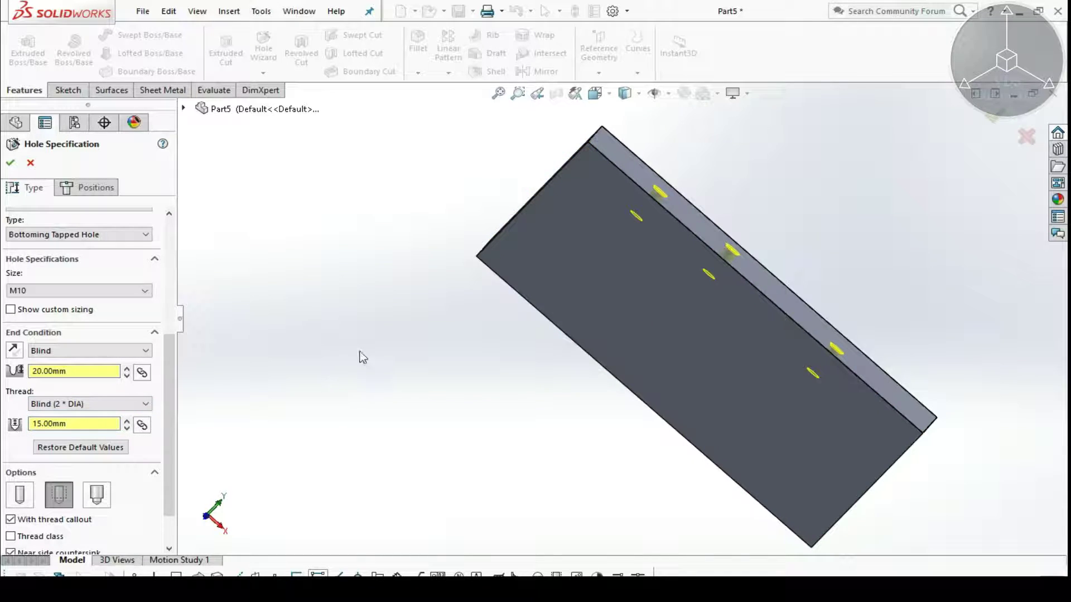
middle_click_drag(461, 436, 413, 449)
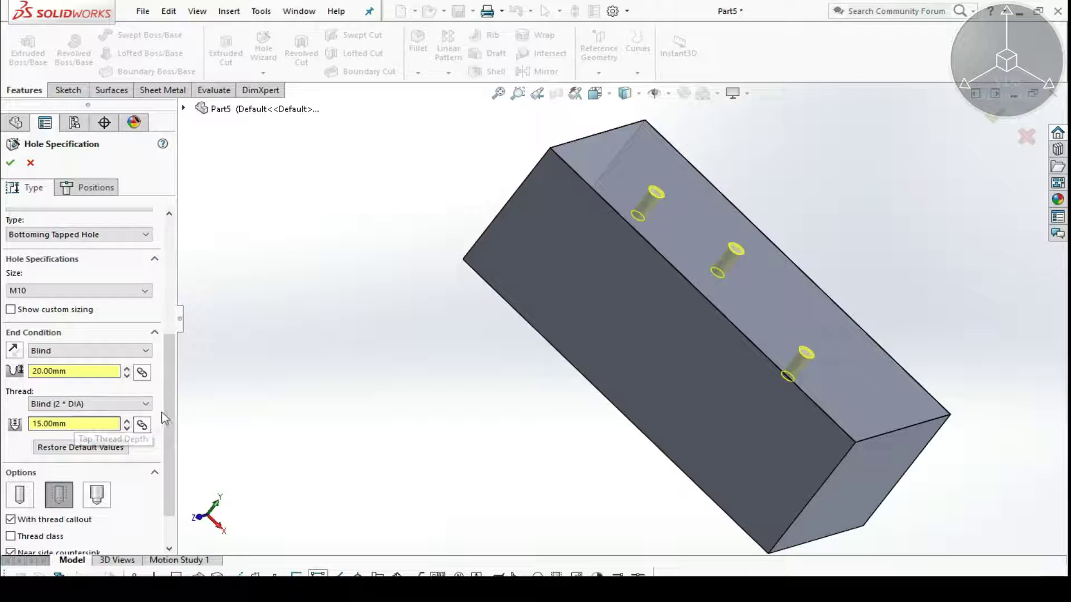
left_click_drag(166, 410, 166, 444)
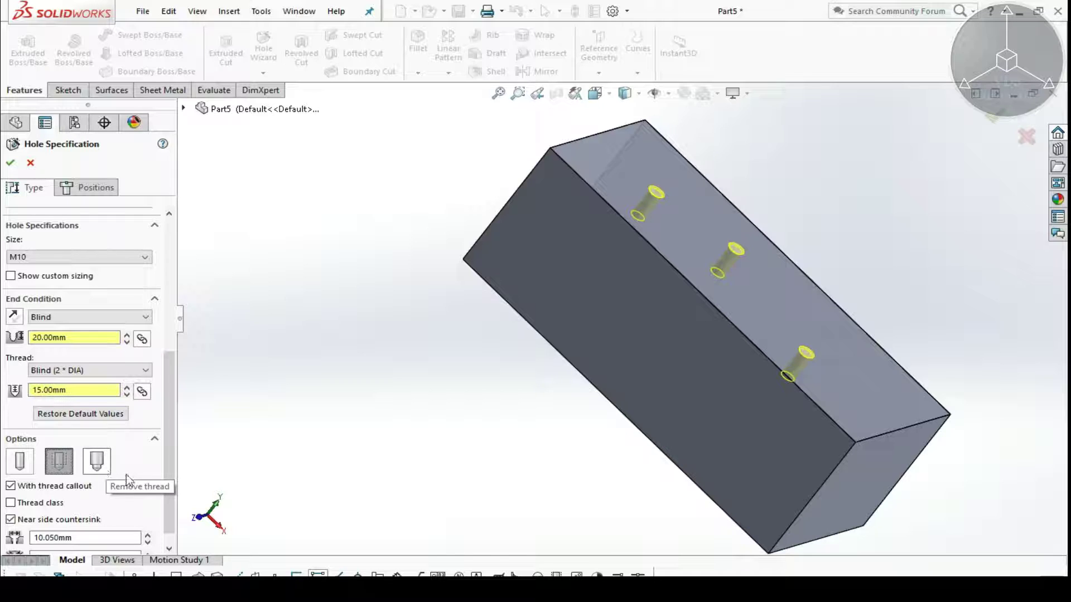
- Choose the Remove thread option and enable thread class 2B
left_click(99, 463)
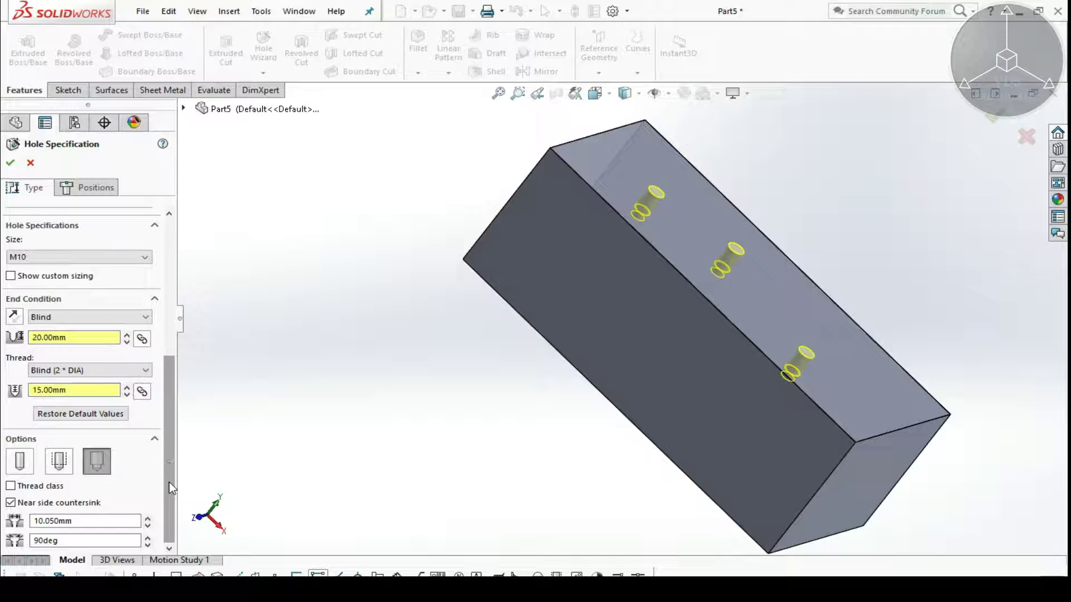
left_click(10, 486)
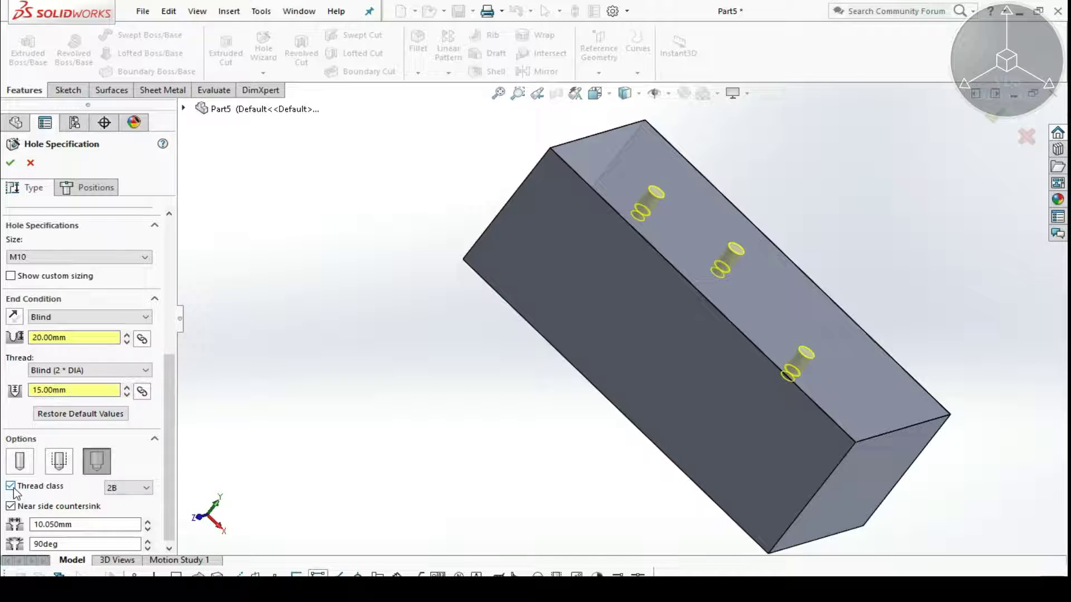
left_click(151, 486)
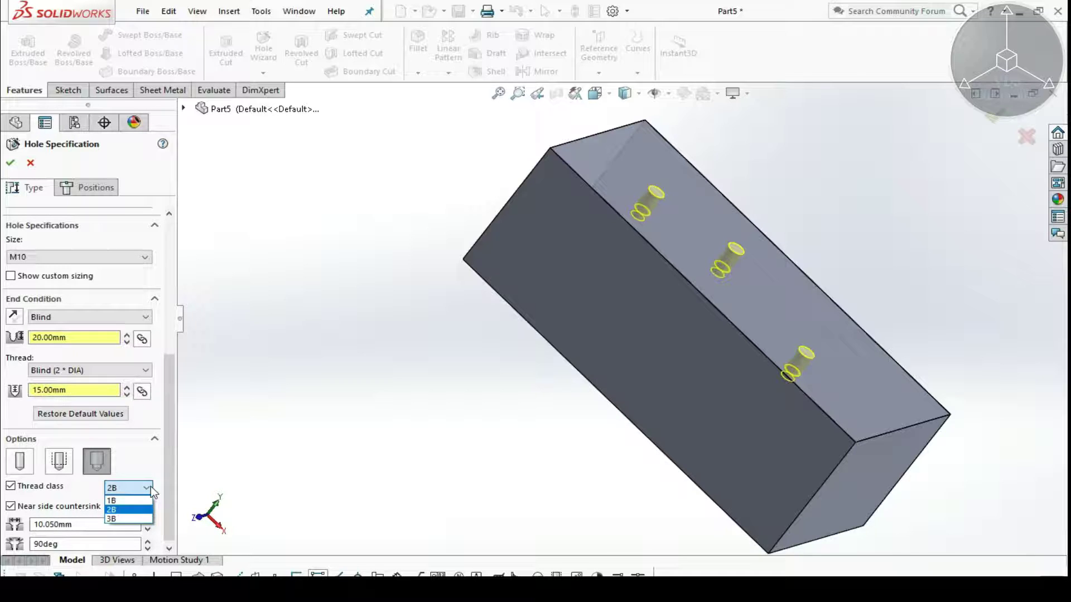
left_click(138, 509)
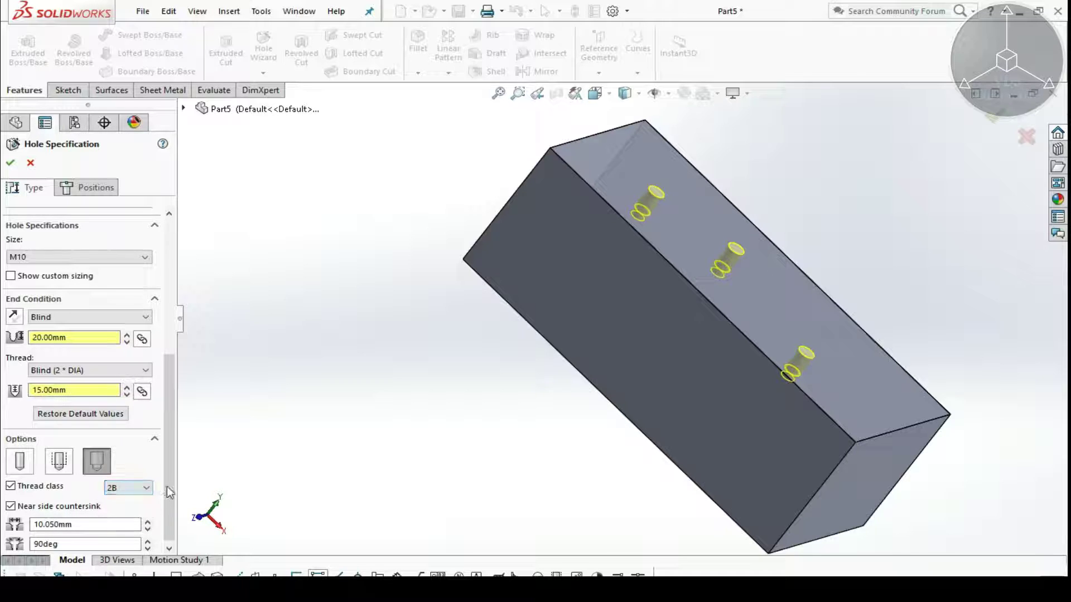
- Set the near-side countersink diameter to 12 mm at 90°
scroll(172, 486, "down", 1)
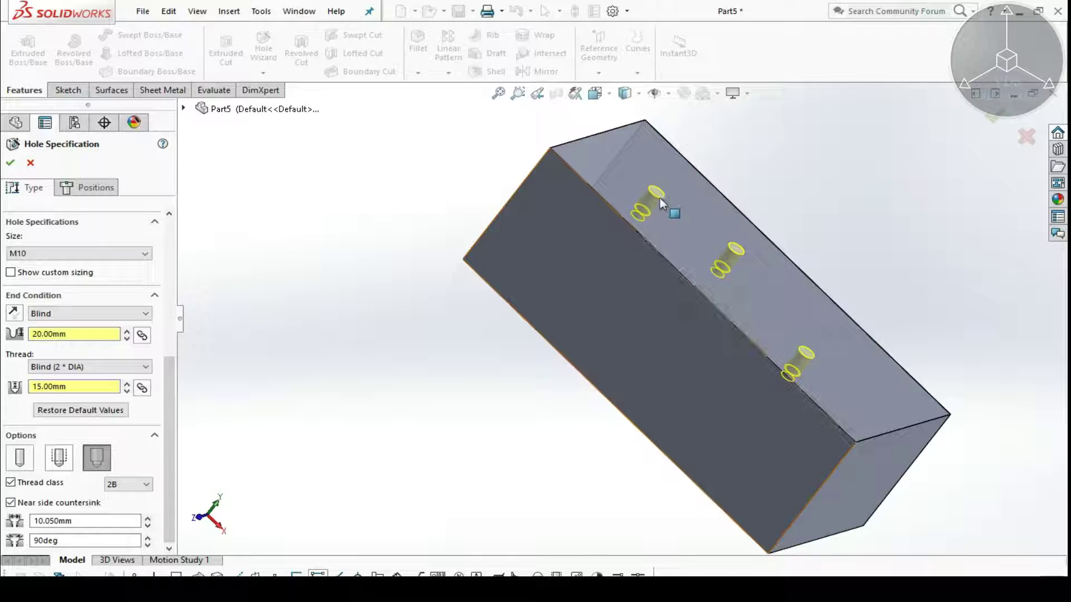
scroll(661, 198, "down", 2)
scroll(658, 224, "down", 3)
scroll(647, 254, "down", 3)
scroll(637, 273, "down", 3)
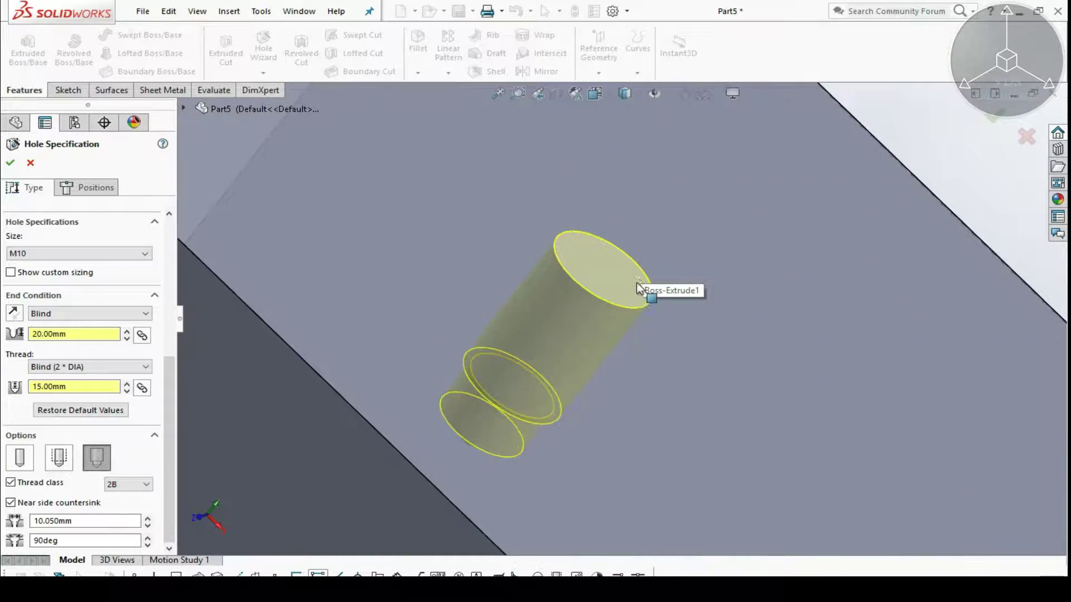
mouse_move(637, 287)
middle_mouse_down()
mouse_move(651, 341)
mouse_move(279, 491)
middle_mouse_up()
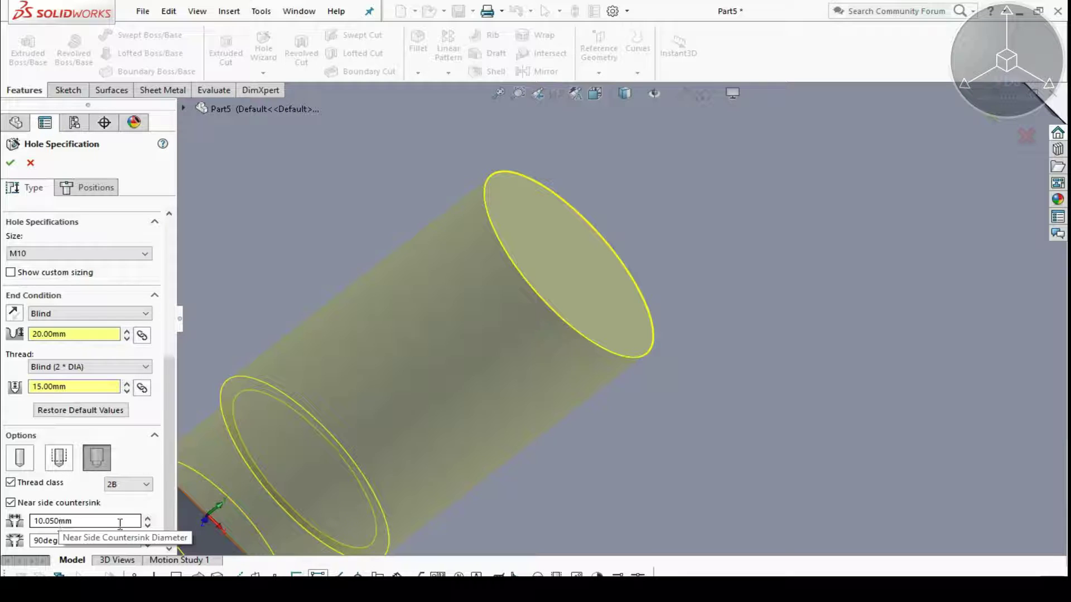
left_click_drag(68, 521, 34, 521)
type("12")
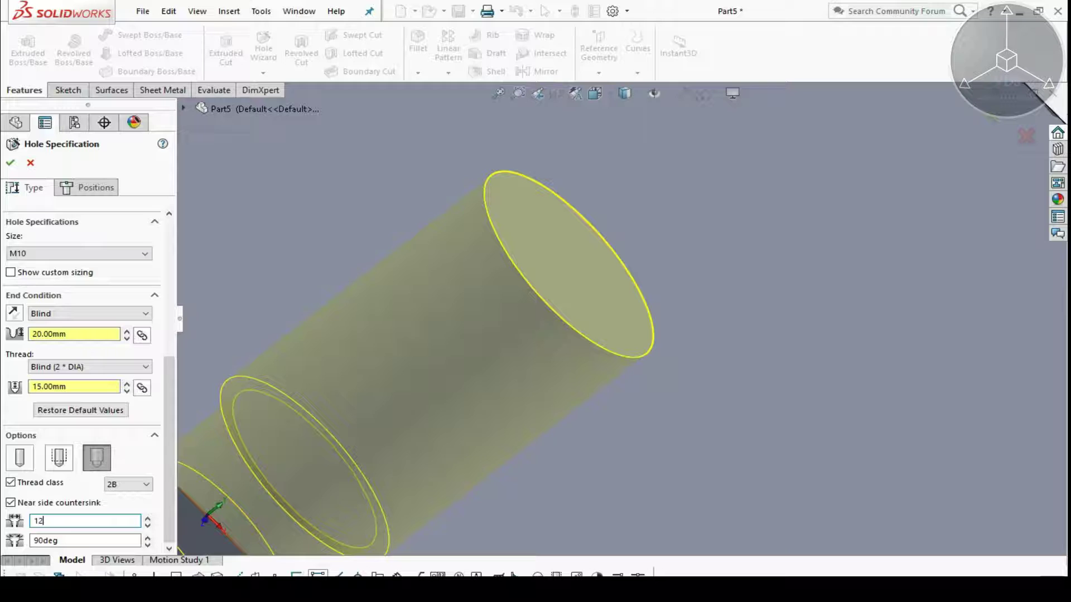
scroll(637, 306, "up", 3)
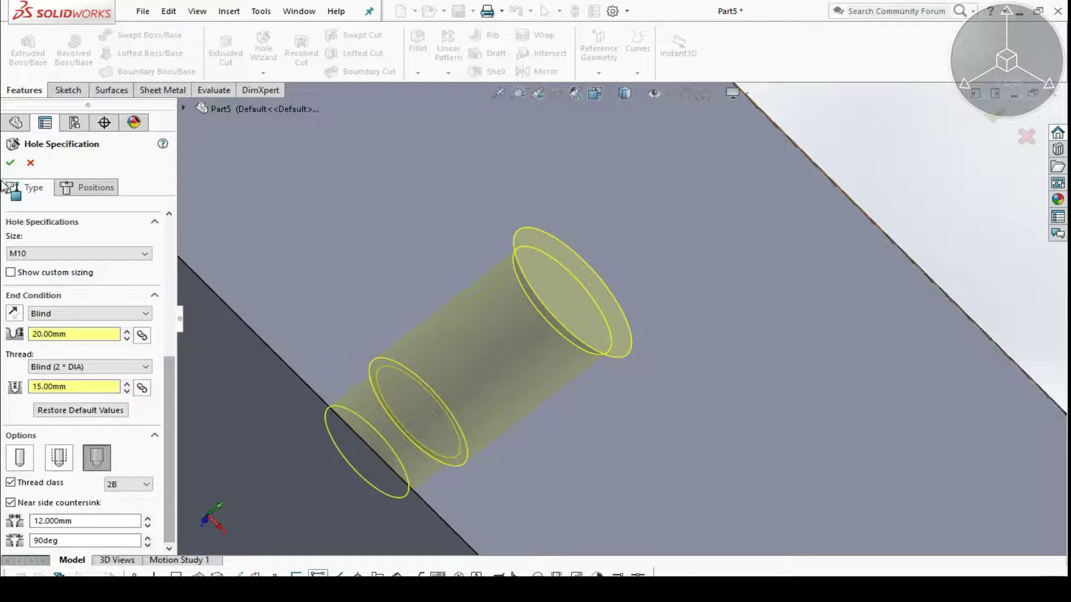
- Accept the edited M10 hole feature and clear the selection
left_click(10, 163)
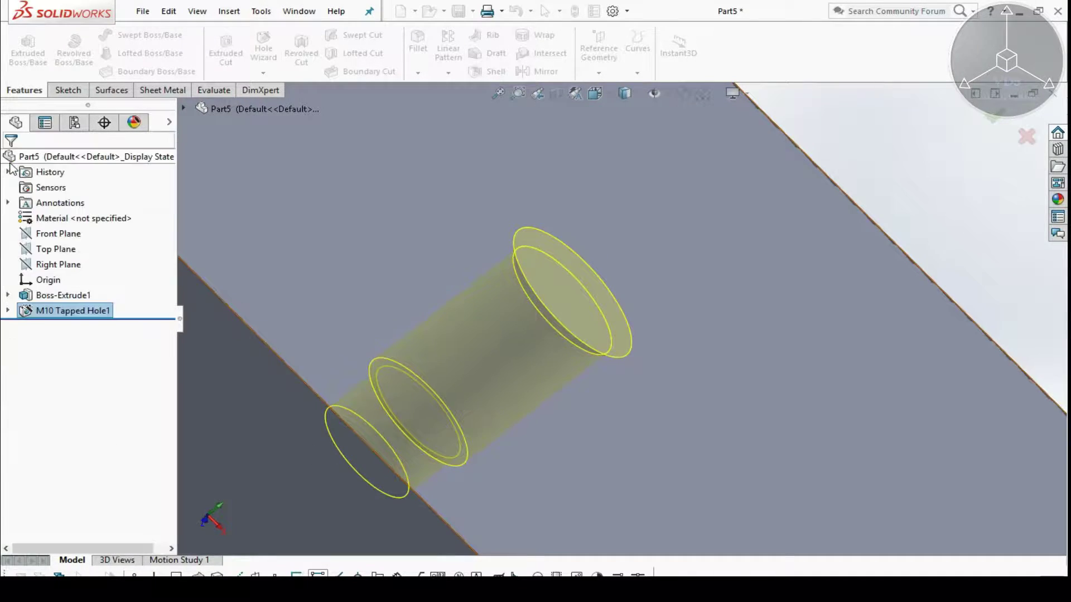
scroll(608, 297, "up", 5)
scroll(618, 312, "up", 3)
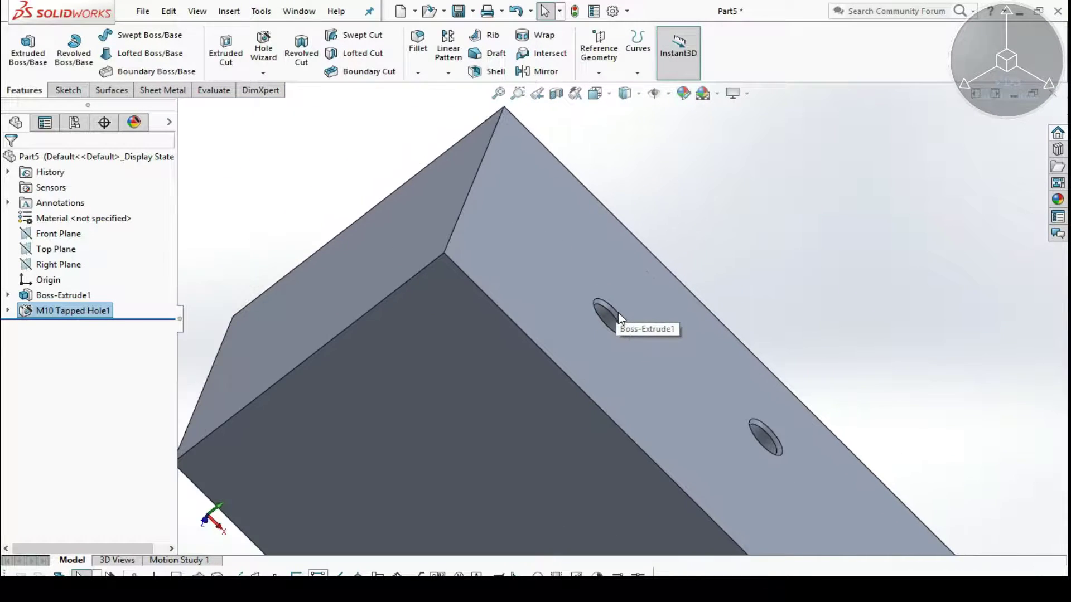
mouse_move(618, 312)
middle_mouse_down()
mouse_move(527, 408)
mouse_move(550, 322)
middle_mouse_up()
left_click(777, 246)
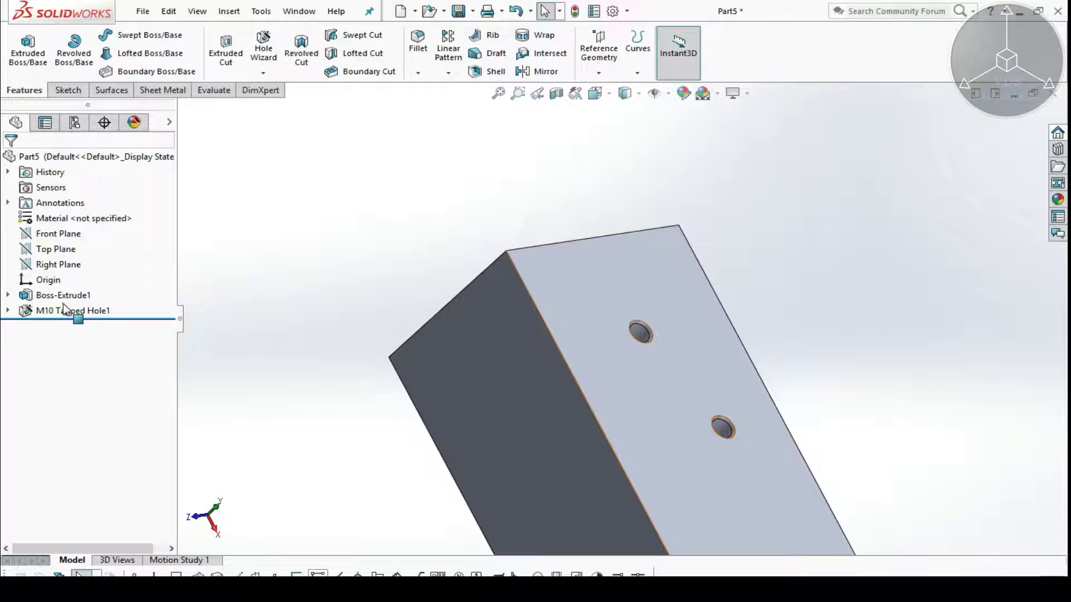
- Section the block from its side face with the plane offset -48 mm through a hole
left_click(503, 377)
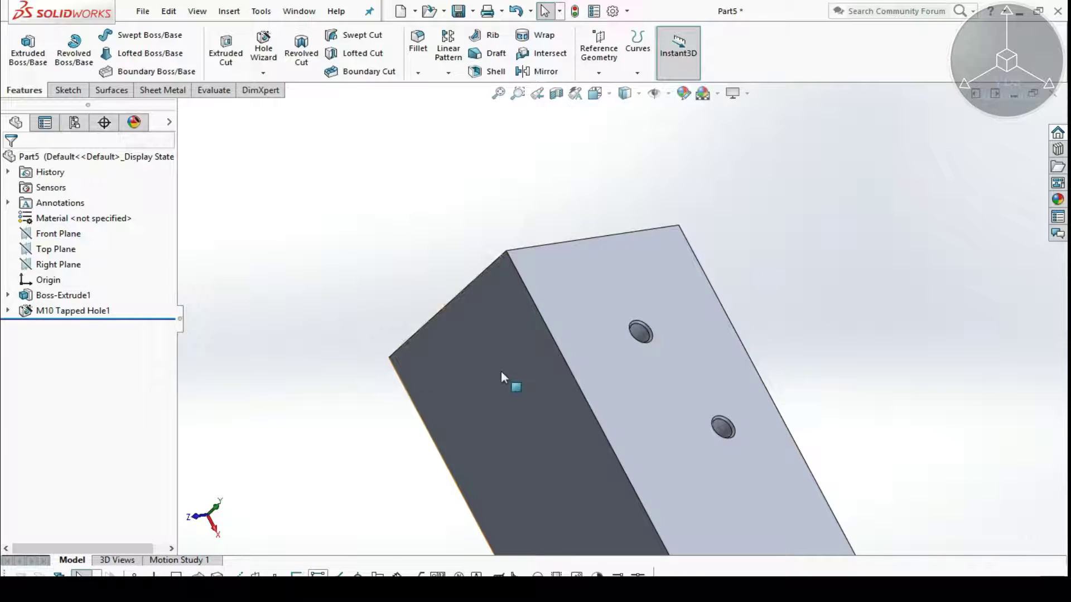
left_click(556, 93)
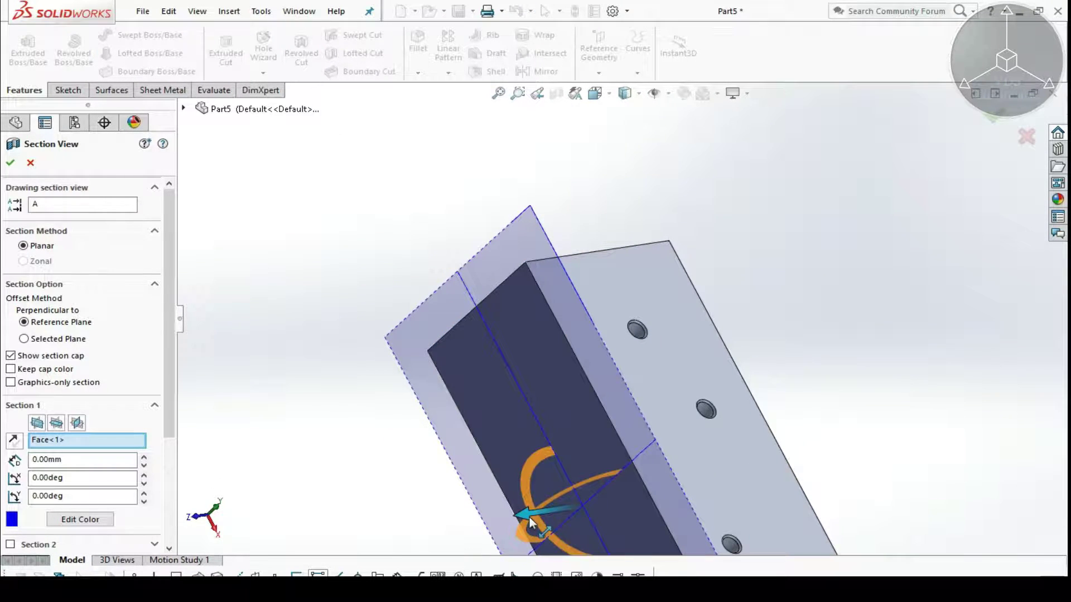
mouse_move(530, 505)
left_mouse_down()
mouse_move(538, 517)
mouse_move(614, 516)
mouse_move(601, 522)
left_mouse_up()
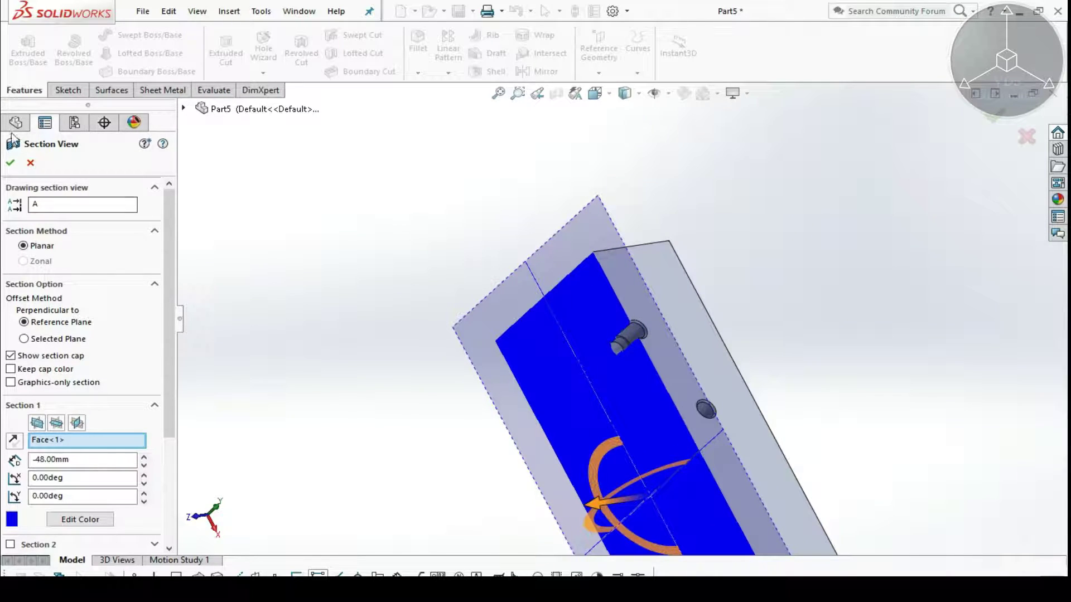
left_click(10, 162)
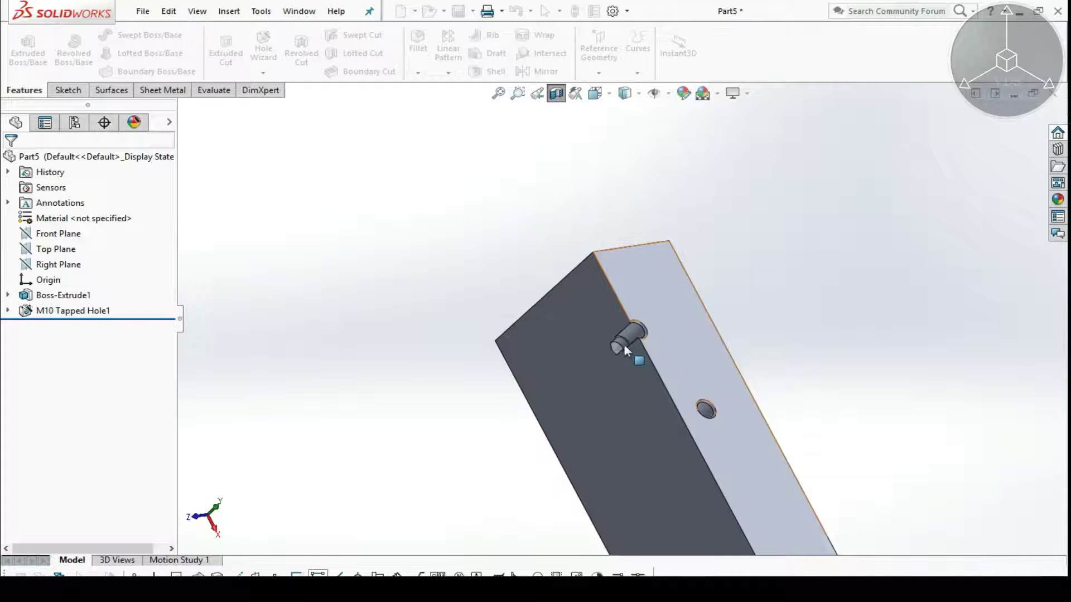
- Edit M10 Tapped Hole1 to show its thread as a cosmetic thread and confirm
scroll(624, 343, "down", 2)
scroll(627, 339, "down", 2)
scroll(625, 335, "down", 2)
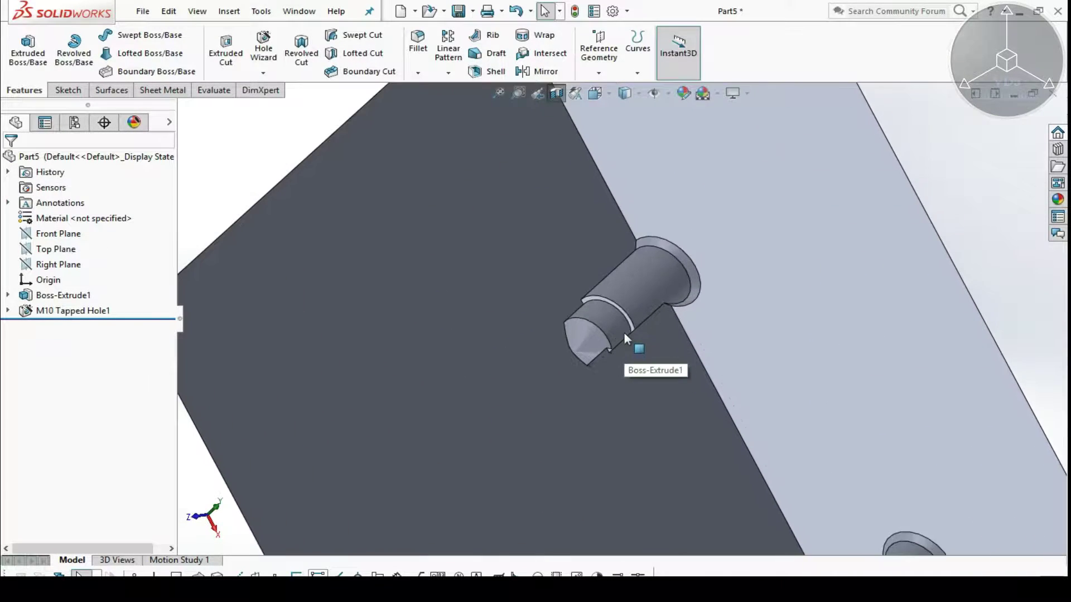
scroll(624, 333, "down", 2)
middle_click_drag(623, 330, 647, 256)
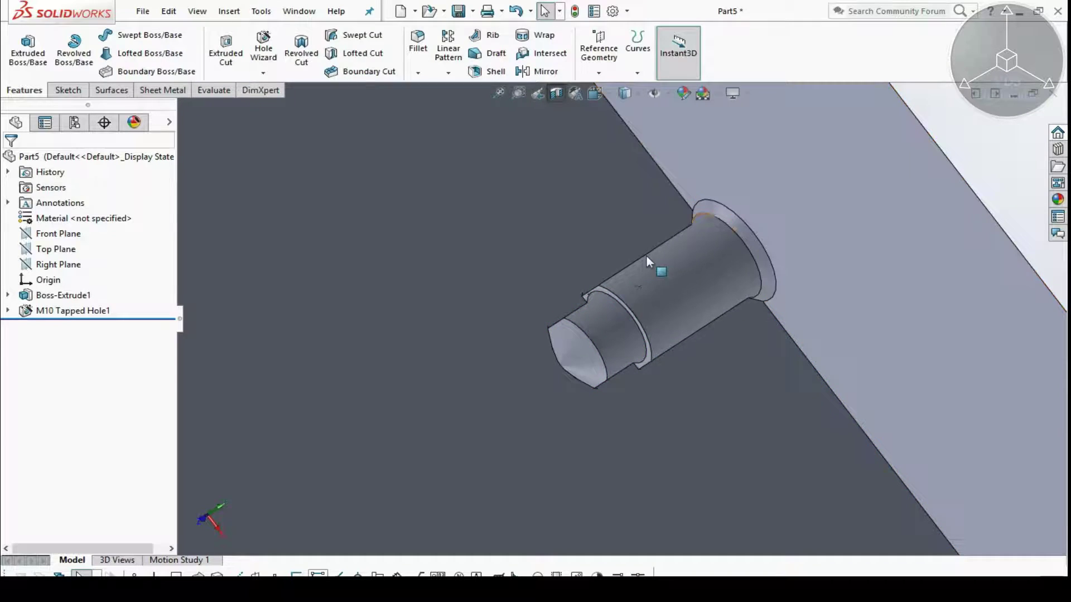
right_click(74, 312)
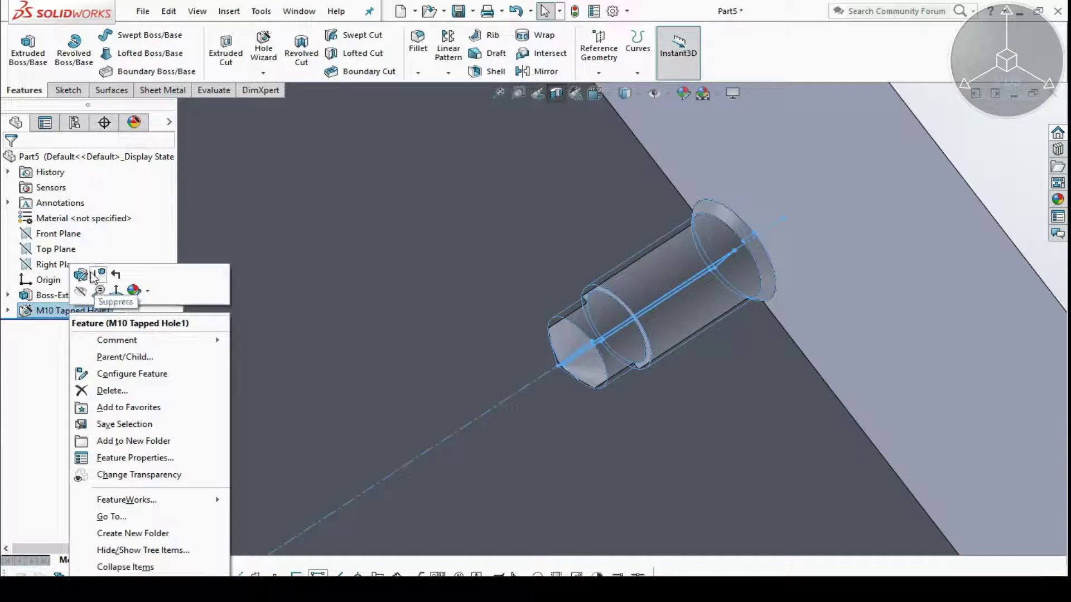
left_click(79, 275)
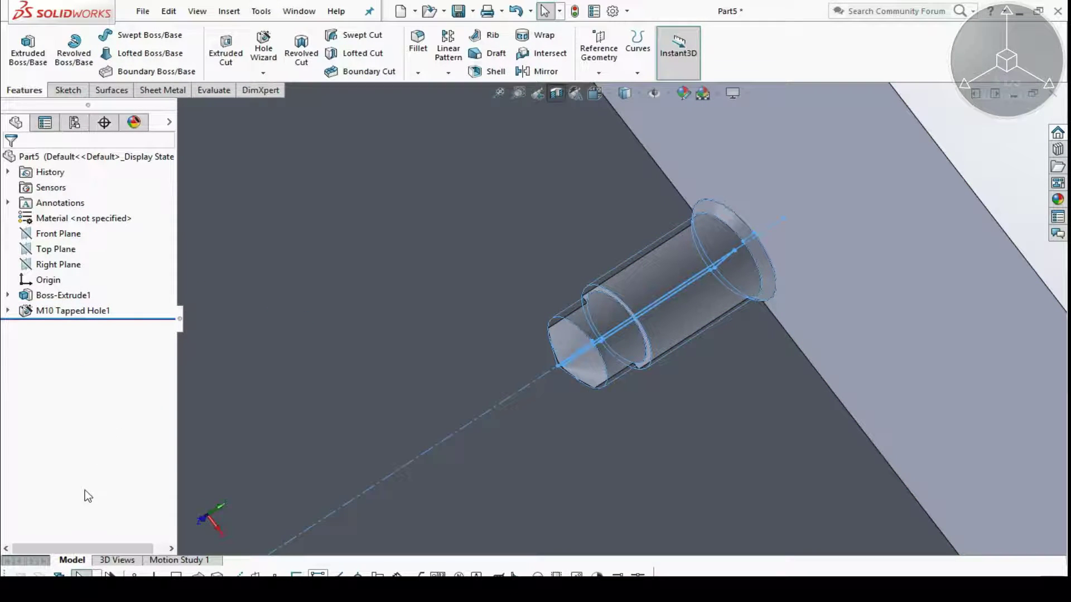
left_click_drag(166, 361, 163, 537)
left_click(59, 459)
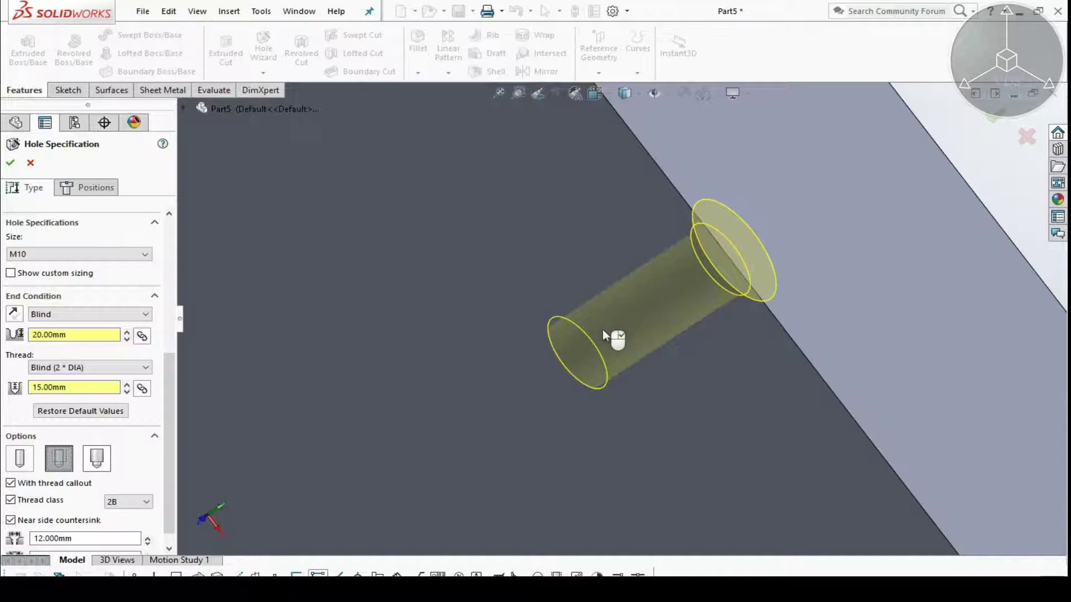
scroll(602, 329, "up", 3)
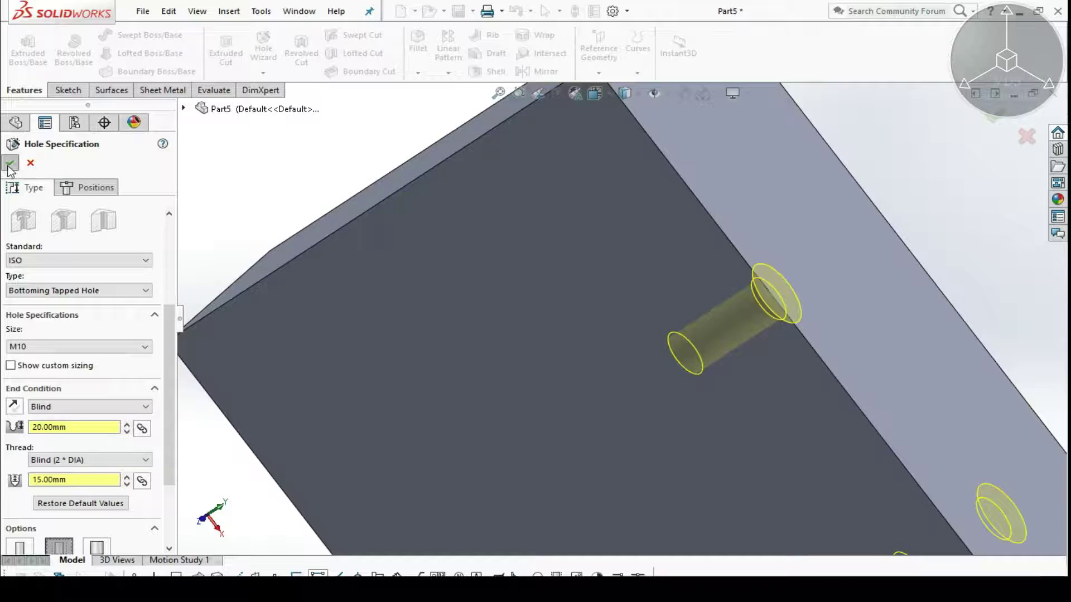
key("Return")
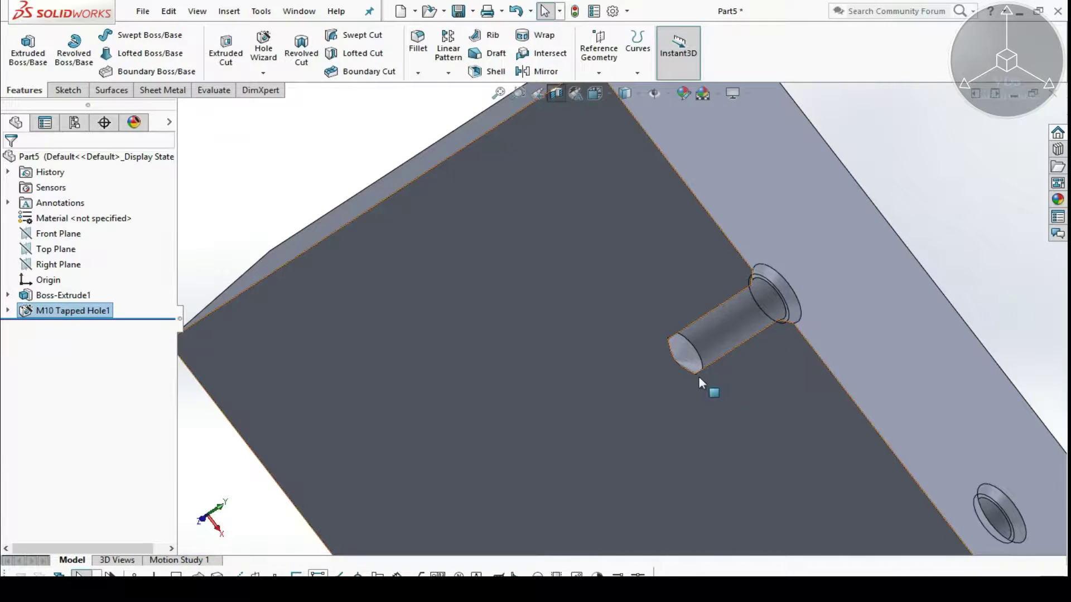
- Reopen M10 Tapped Hole1 and switch it to tap-drill diameter, then confirm
middle_click_drag(687, 334, 705, 292)
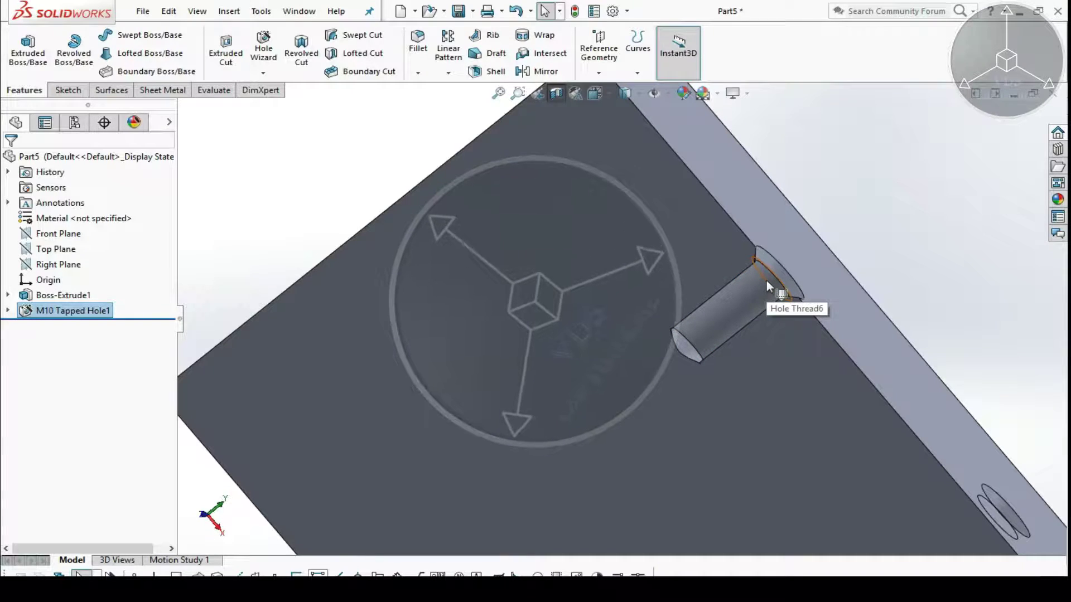
right_click(76, 312)
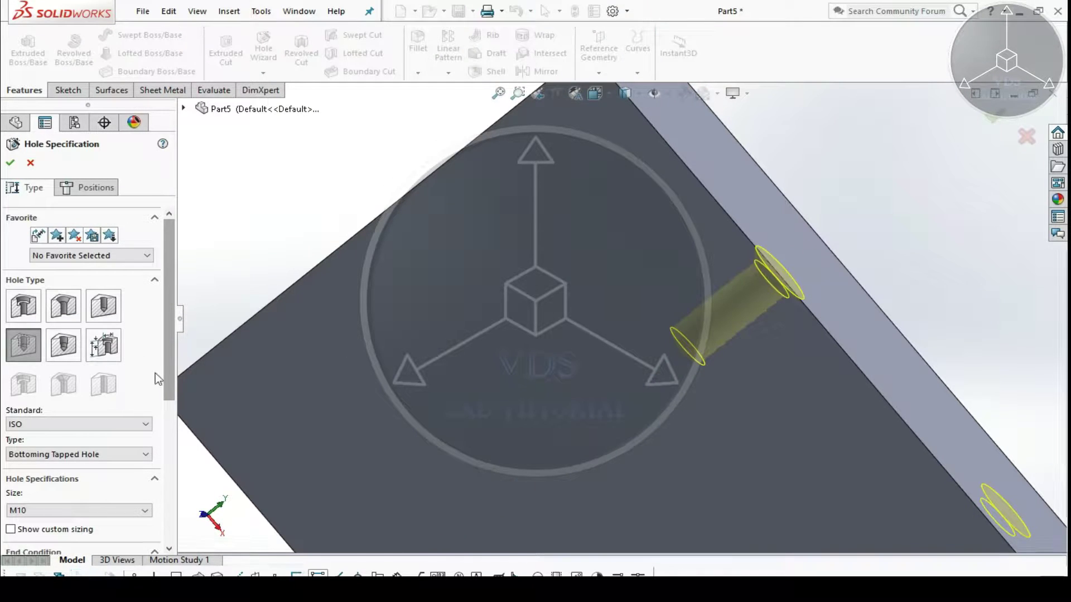
scroll(169, 416, "down", 2)
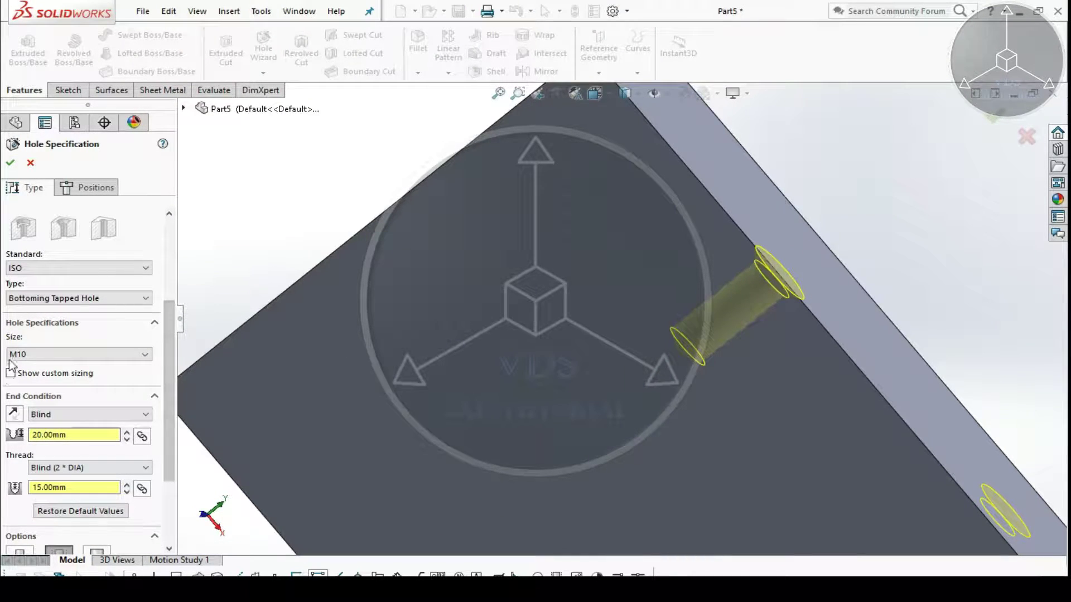
scroll(168, 446, "down", 3)
left_click(20, 442)
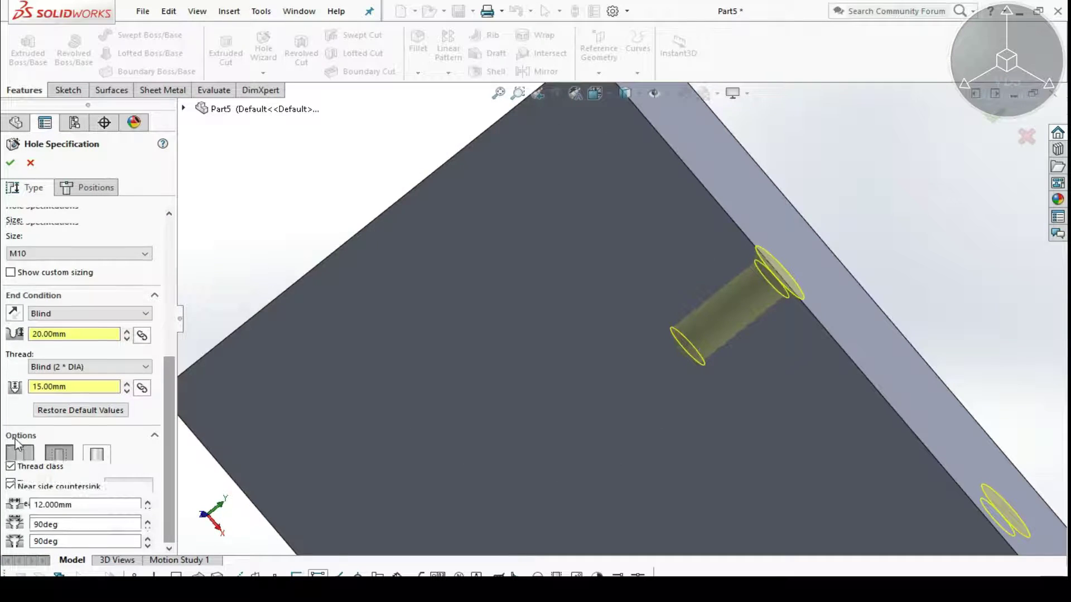
left_click(11, 164)
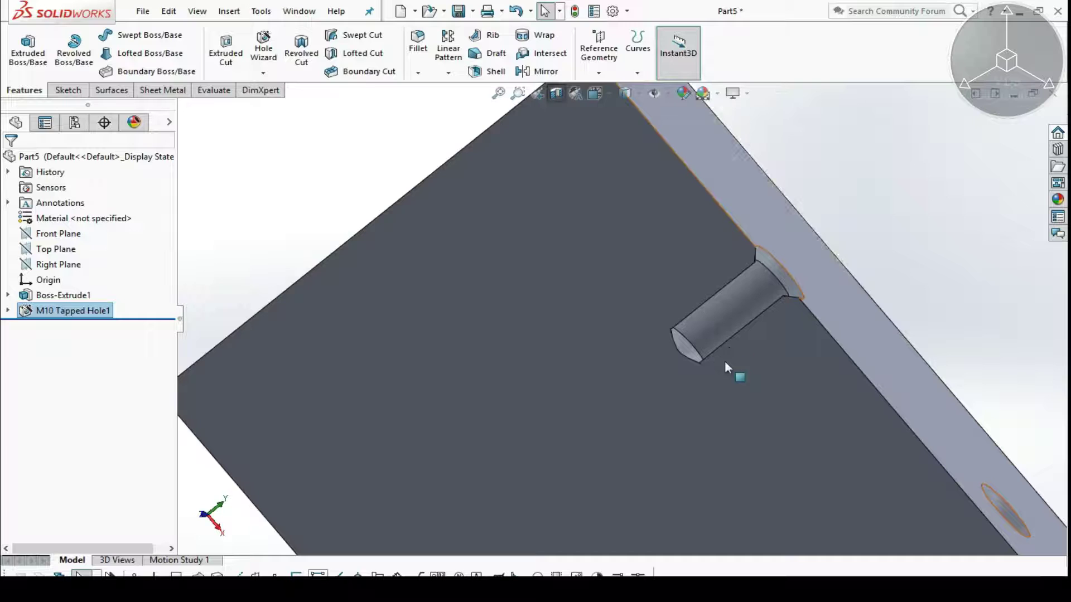
- Zoom out, orbit to the top face, and turn off Section View to show all three M10 holes
scroll(698, 368, "up", 2)
scroll(726, 357, "up", 2)
scroll(733, 354, "up", 2)
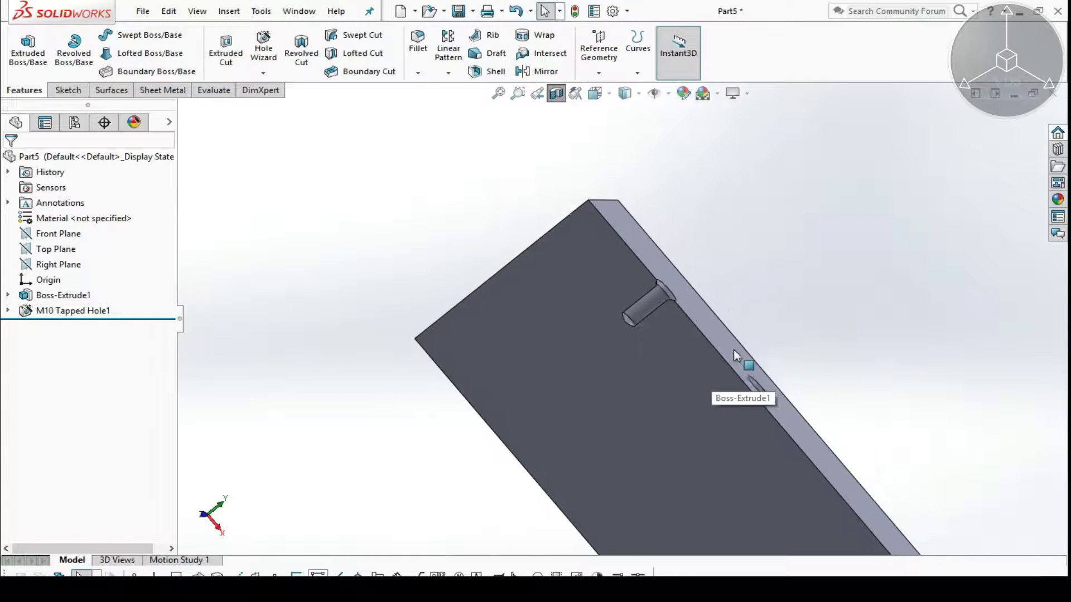
mouse_move(734, 349)
middle_mouse_down()
mouse_move(755, 316)
mouse_move(701, 365)
middle_mouse_up()
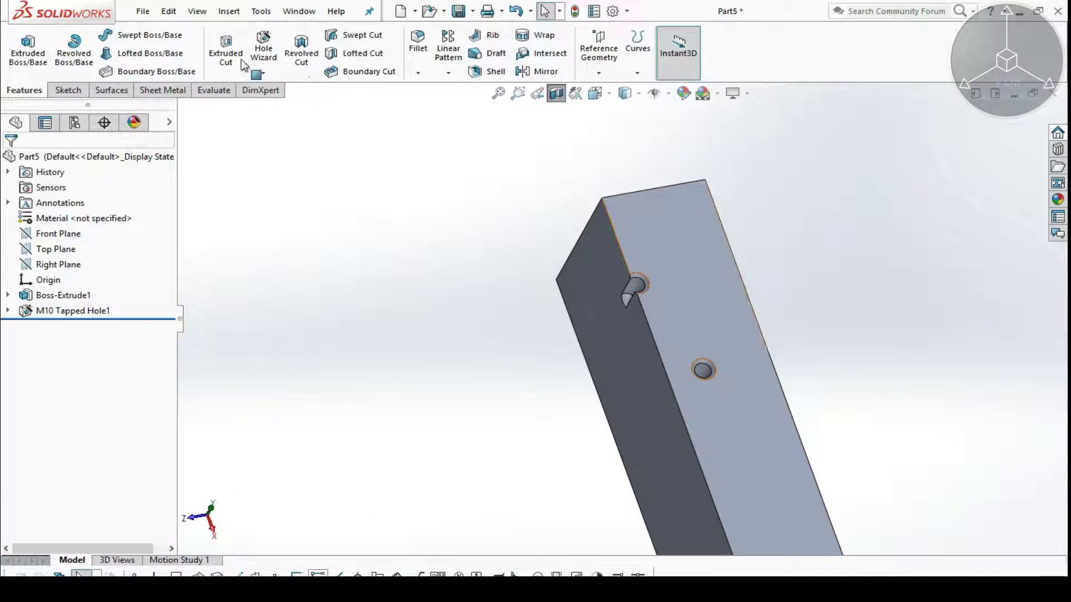
left_click(264, 73)
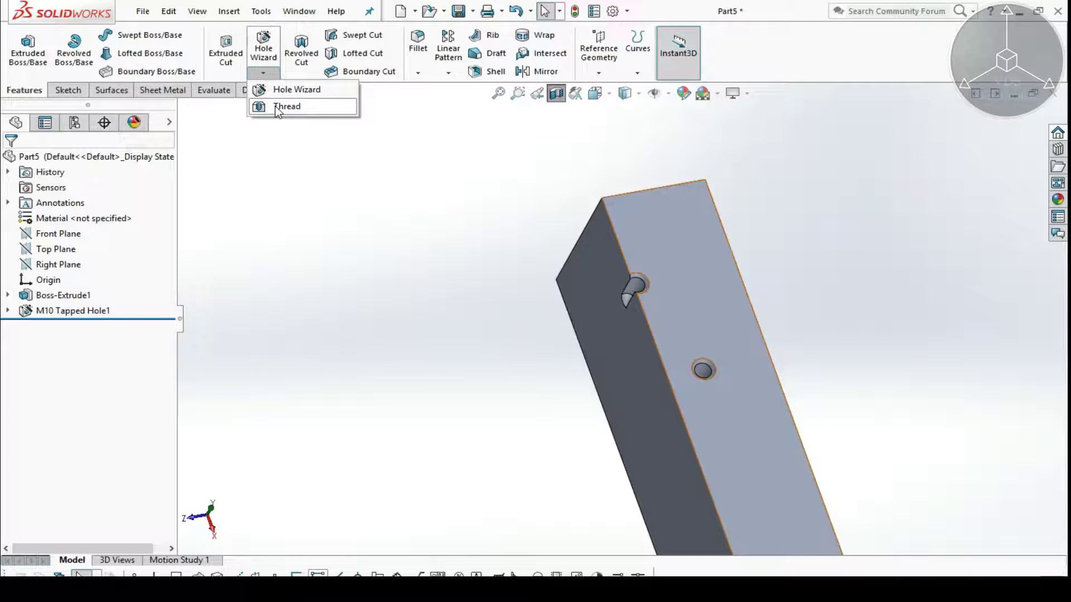
scroll(579, 290, "up", 2)
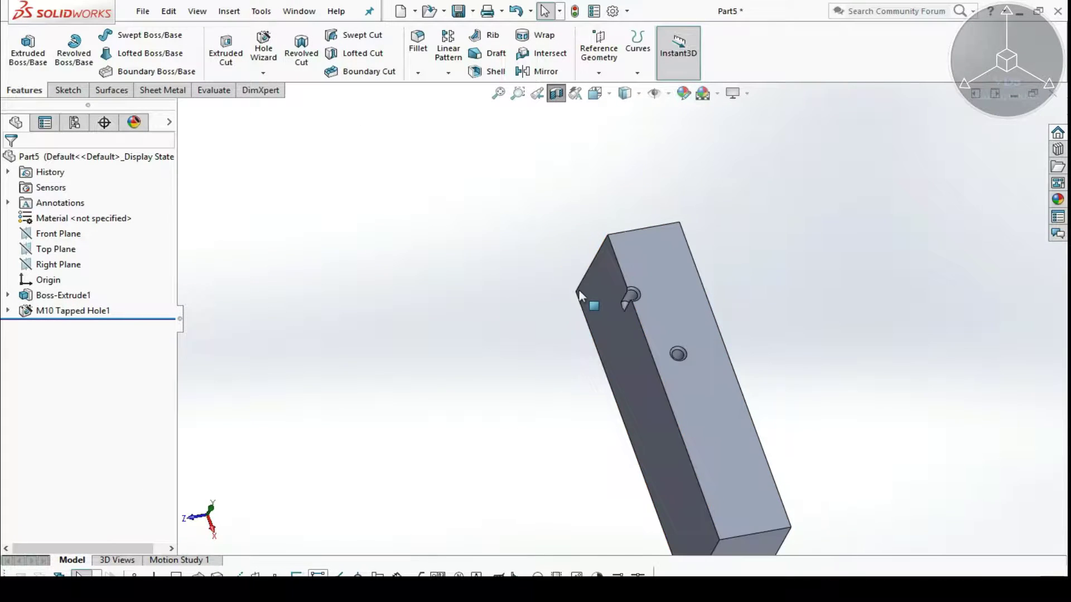
scroll(725, 380, "up", 2)
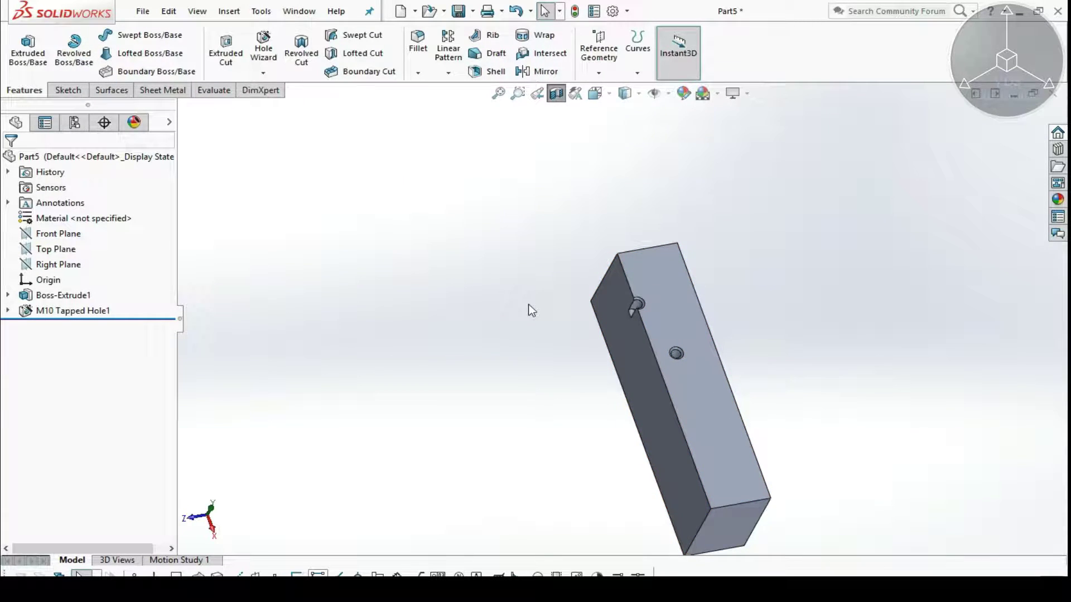
left_click(557, 96)
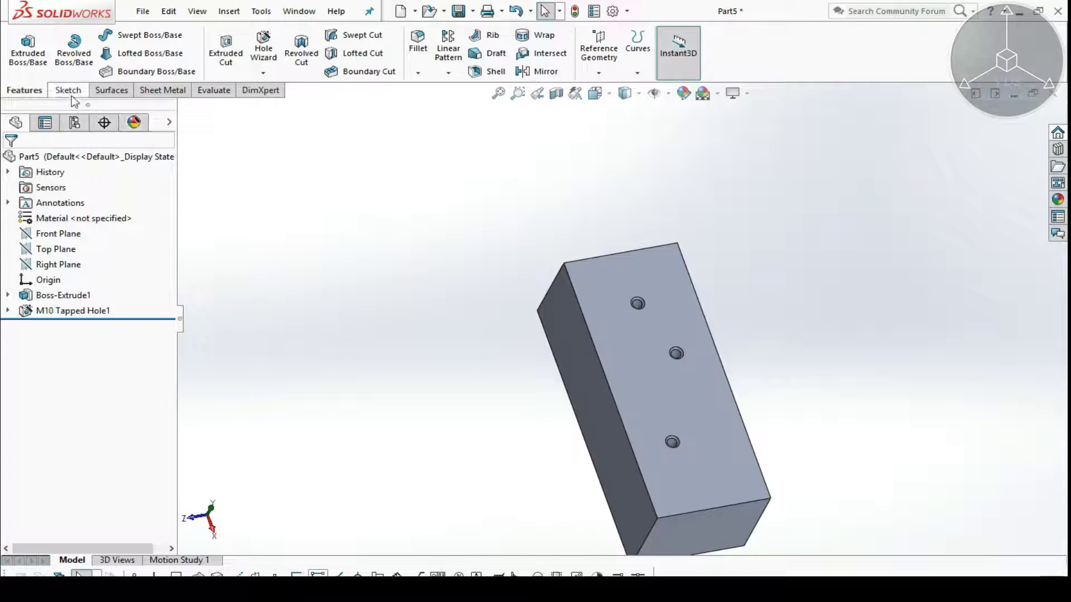
- Sketch a circle near the block's end on the top face and dimension it Ø16 mm
left_click(238, 45)
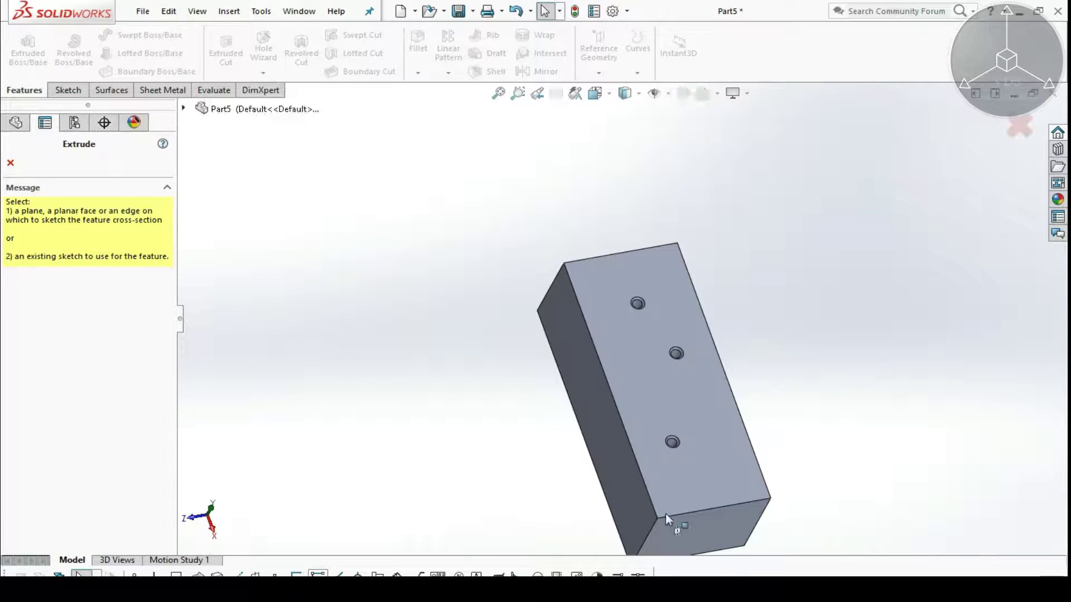
left_click(702, 446)
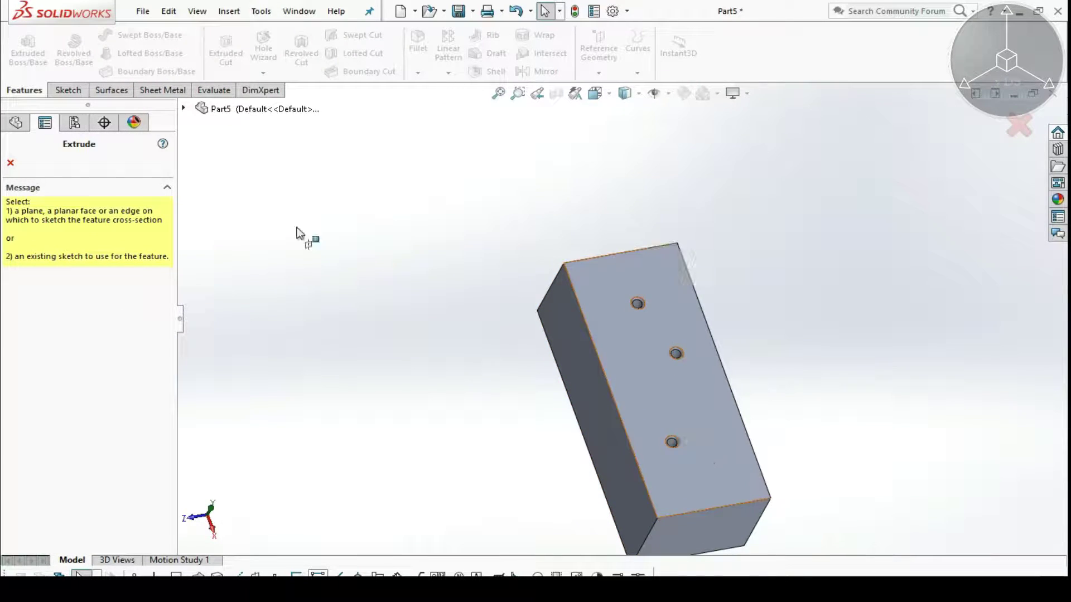
left_click(127, 35)
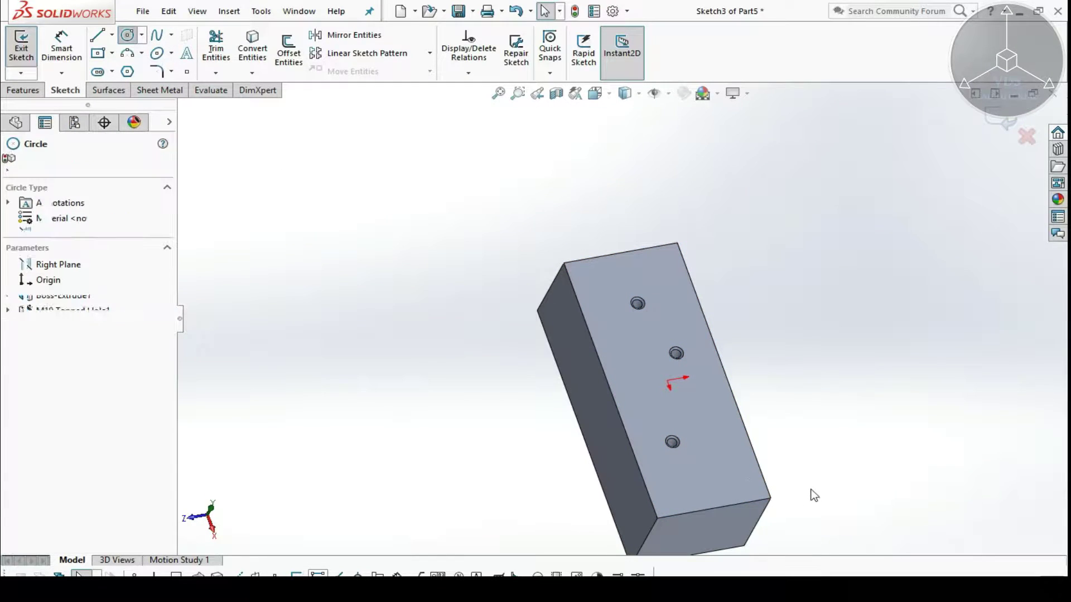
left_click(672, 435)
left_click(700, 419)
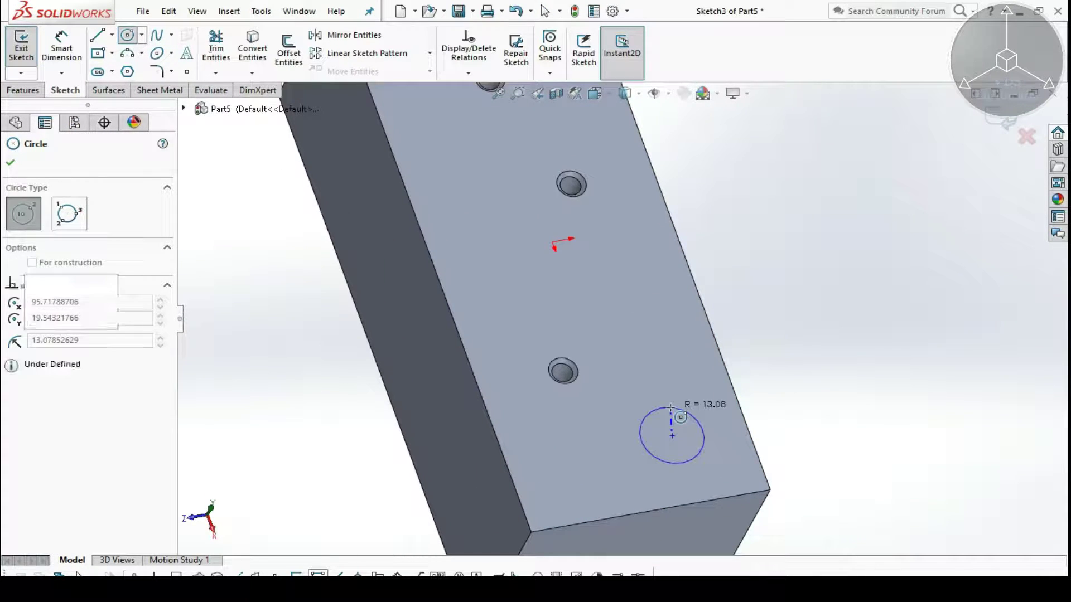
left_click(61, 49)
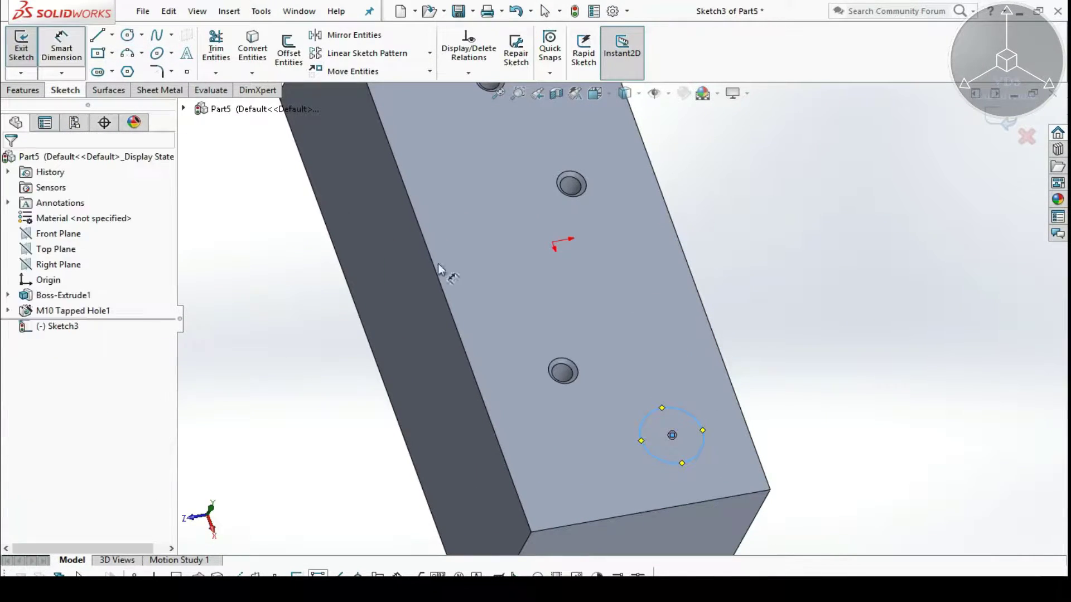
left_click(657, 458)
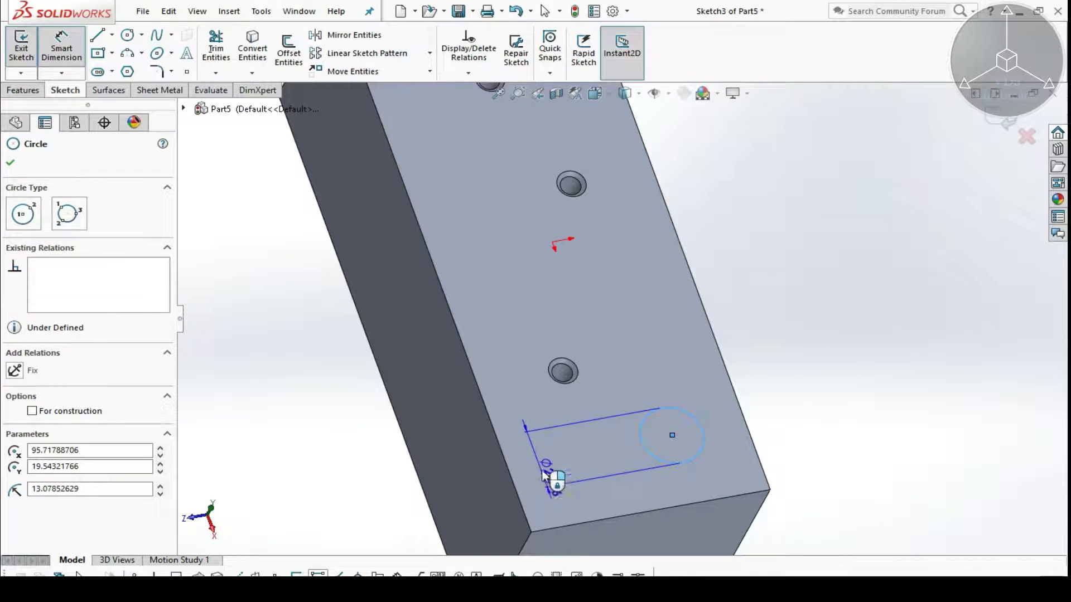
left_click(542, 468)
type("16")
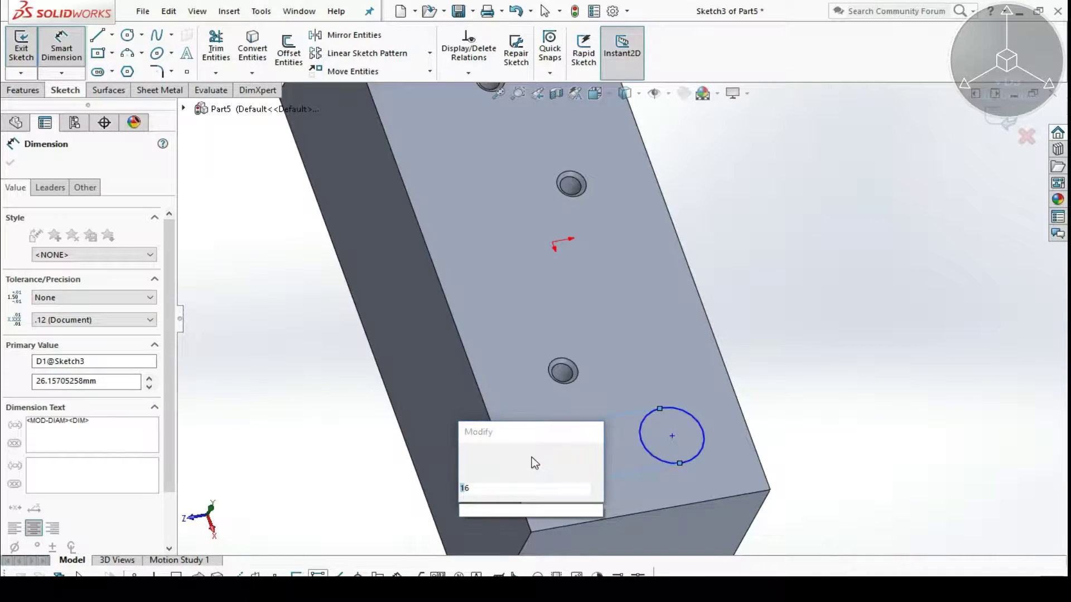
key("Return")
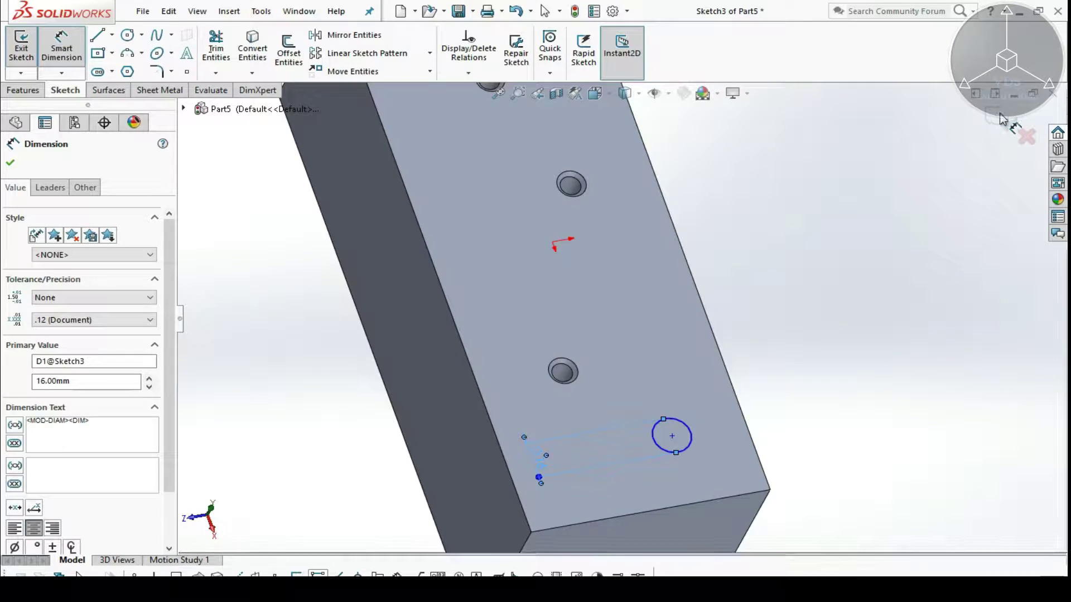
left_click(1000, 120)
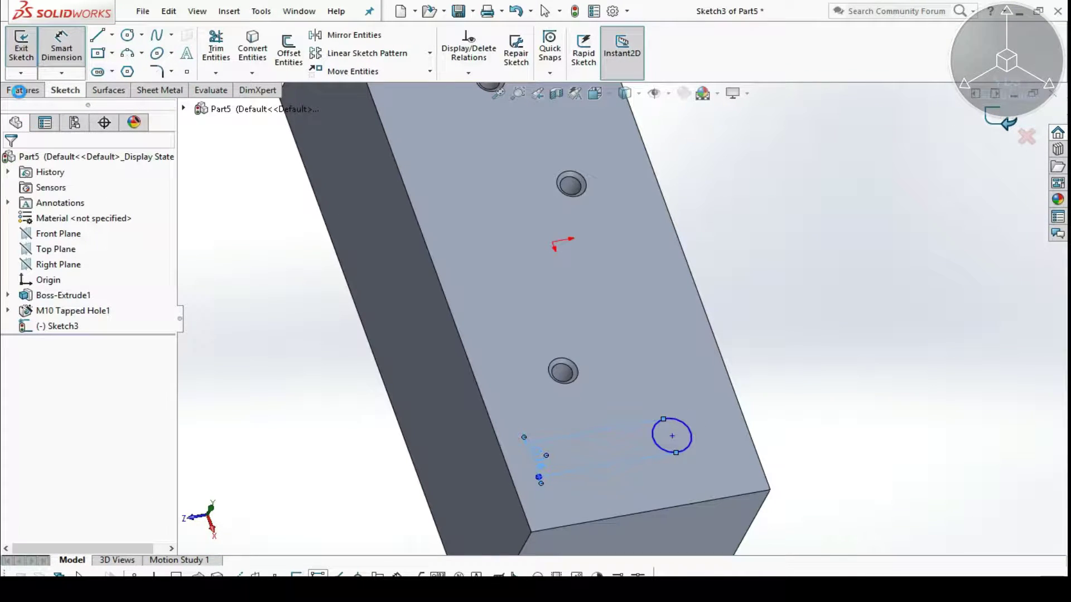
left_click(20, 91)
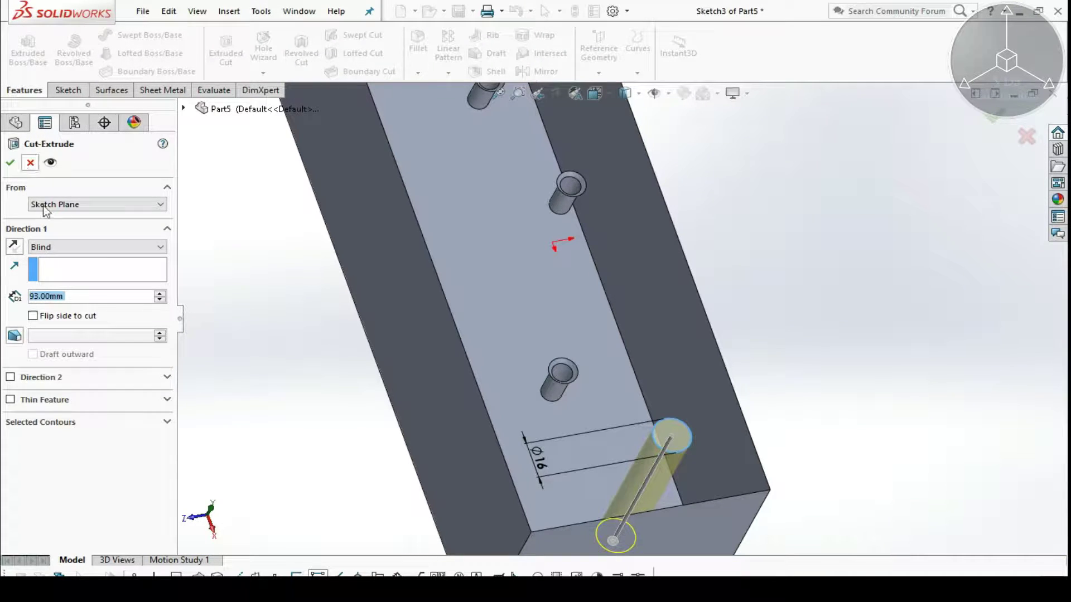
left_click(77, 296)
type("50")
key("Return")
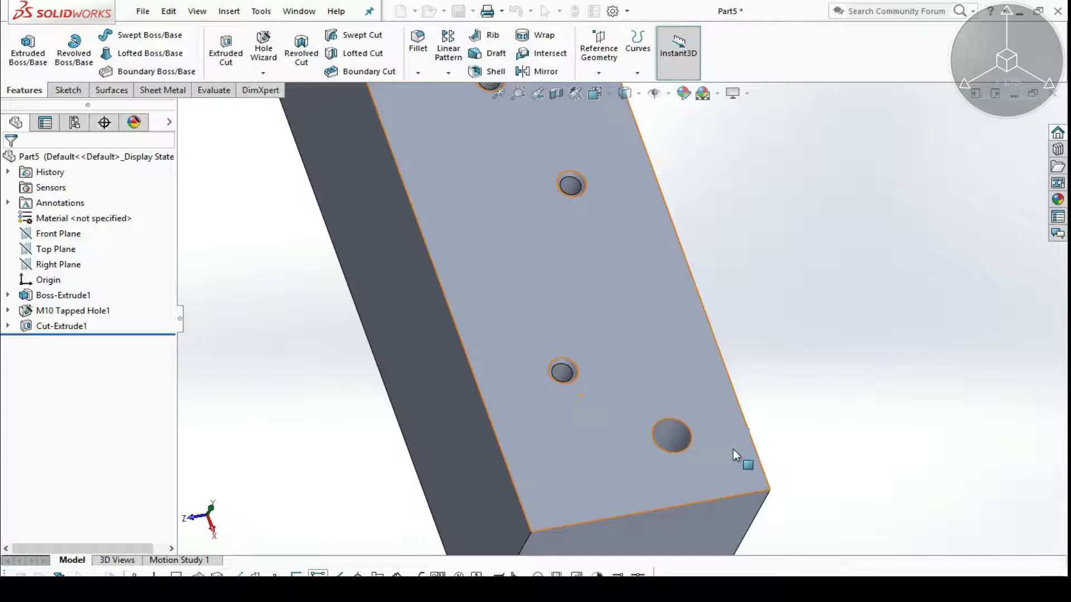
scroll(675, 451, "down", 2)
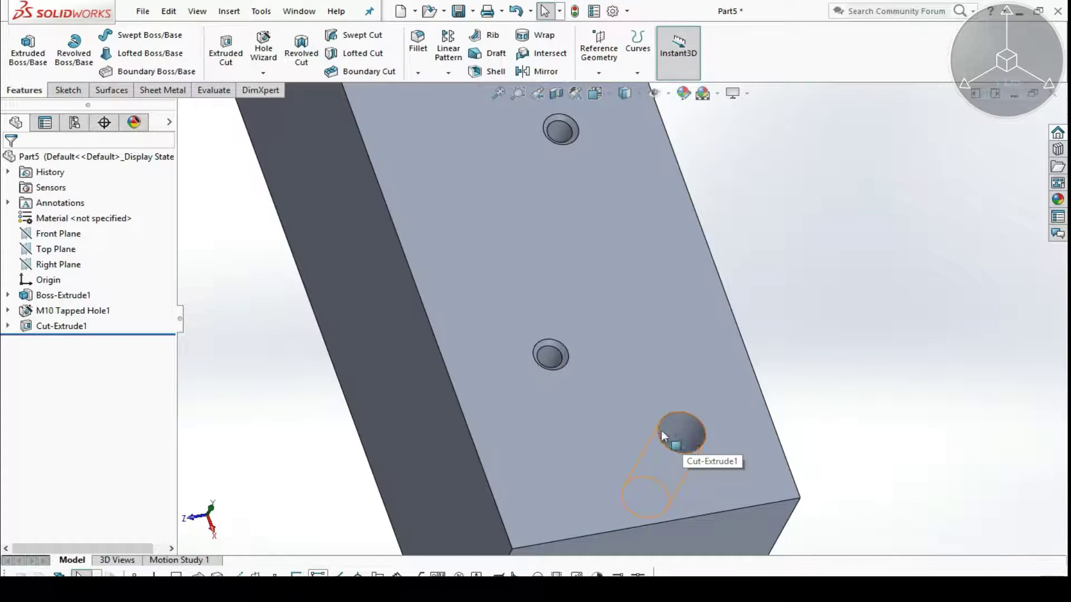
- Start a Thread feature on the top edge of the 16 mm cut hole
left_click(262, 73)
left_click(273, 110)
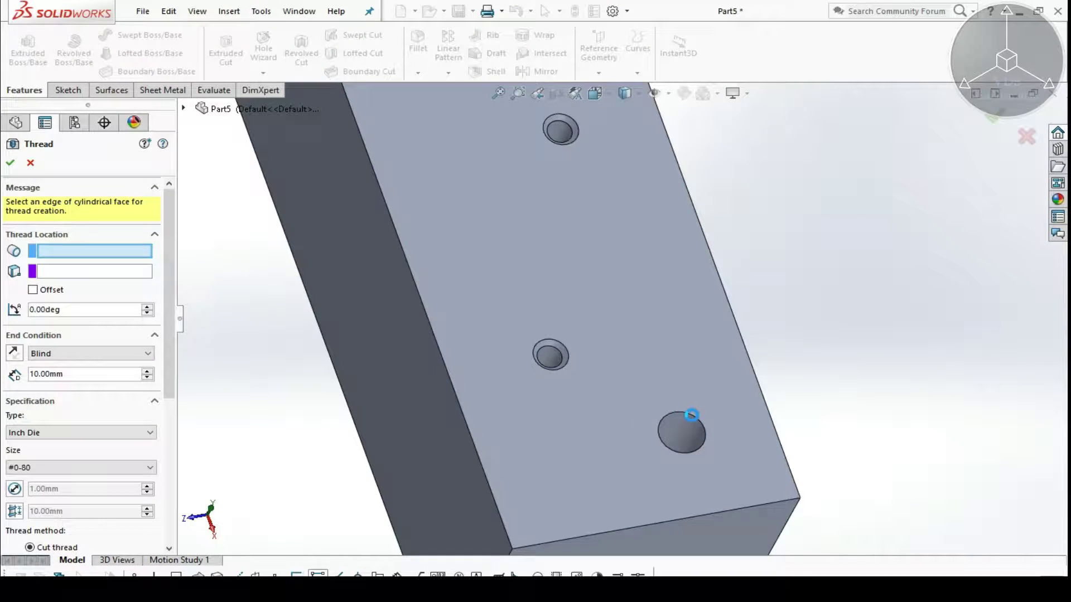
left_click(694, 422)
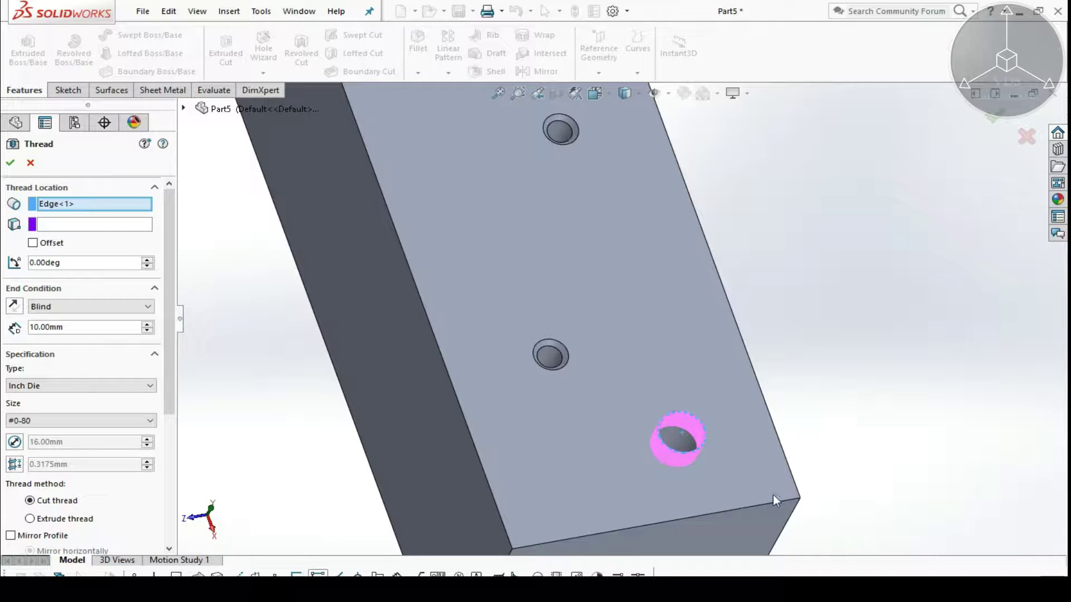
- Give the thread a blind depth of 20 mm
mouse_move(690, 420)
middle_mouse_down()
mouse_move(735, 362)
mouse_move(719, 365)
middle_mouse_up()
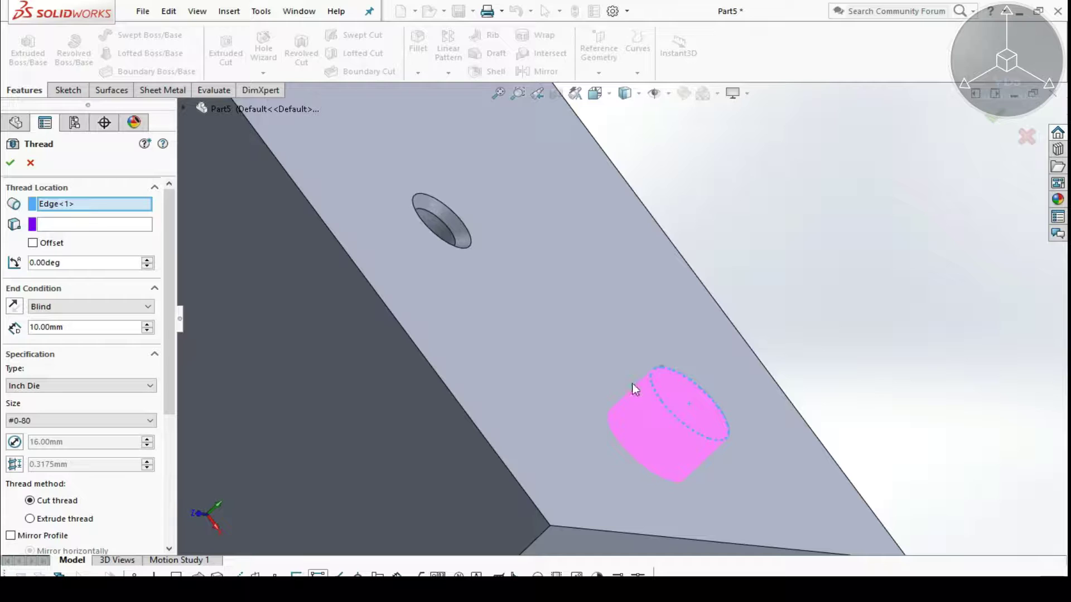
scroll(632, 383, "up", 2)
scroll(631, 383, "up", 2)
scroll(631, 383, "up", 2)
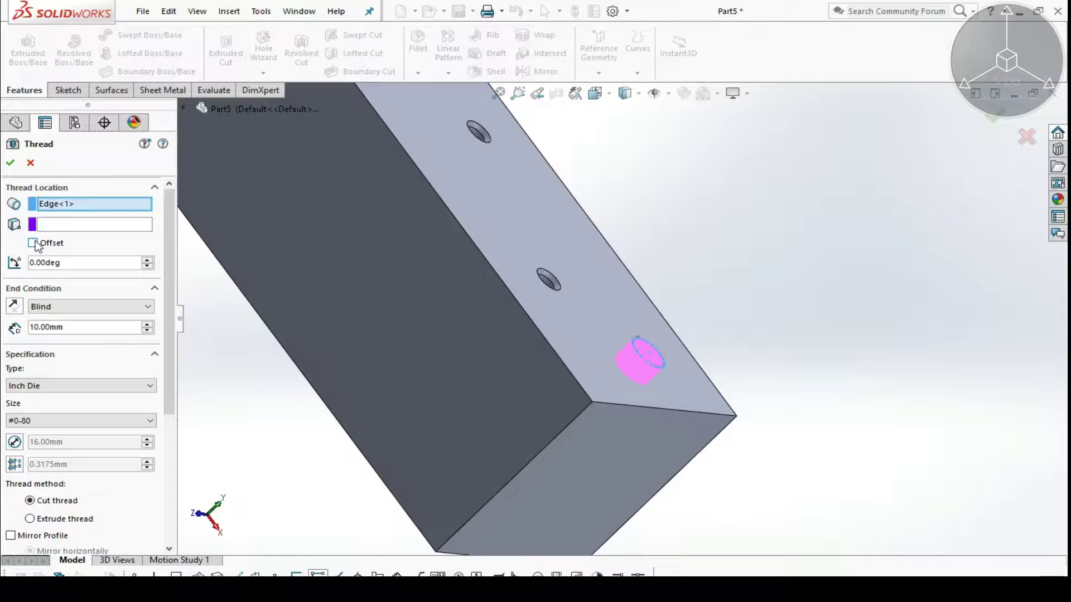
left_click_drag(170, 285, 165, 333)
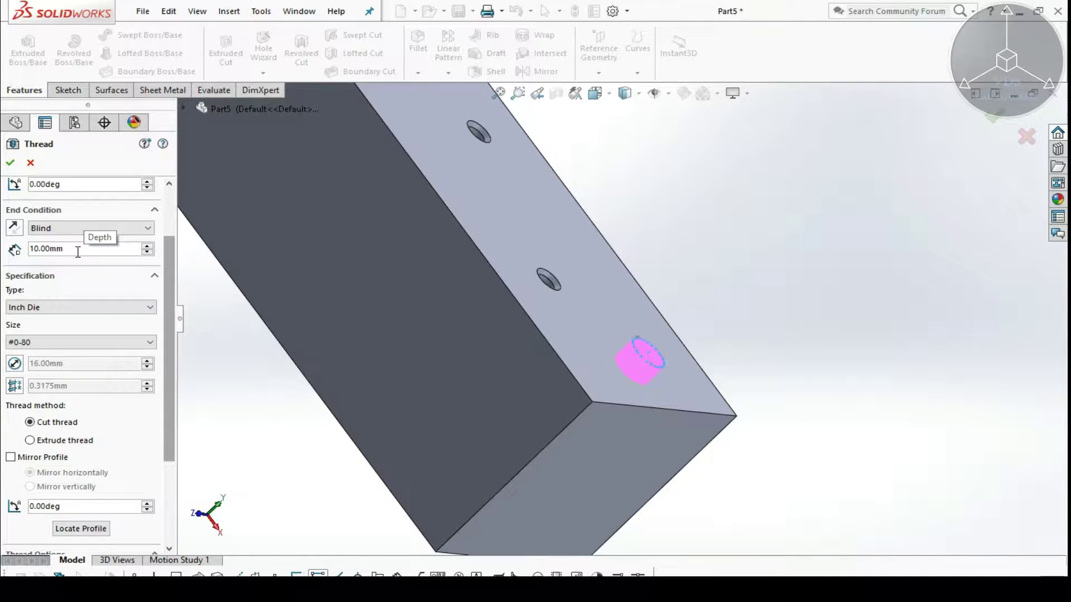
left_click_drag(77, 252, 3, 249)
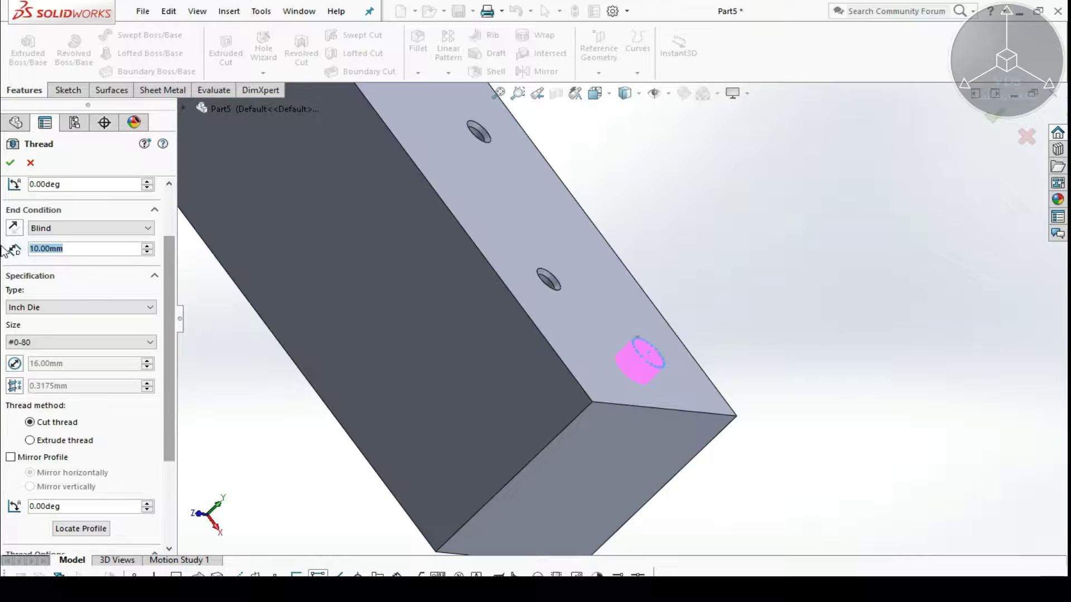
type("20")
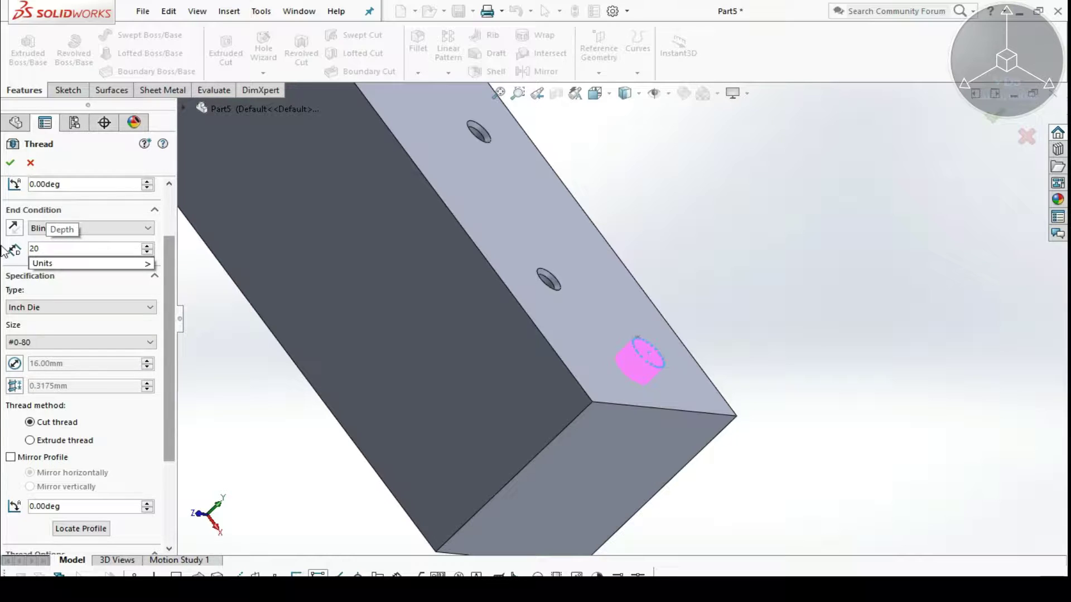
key("Return")
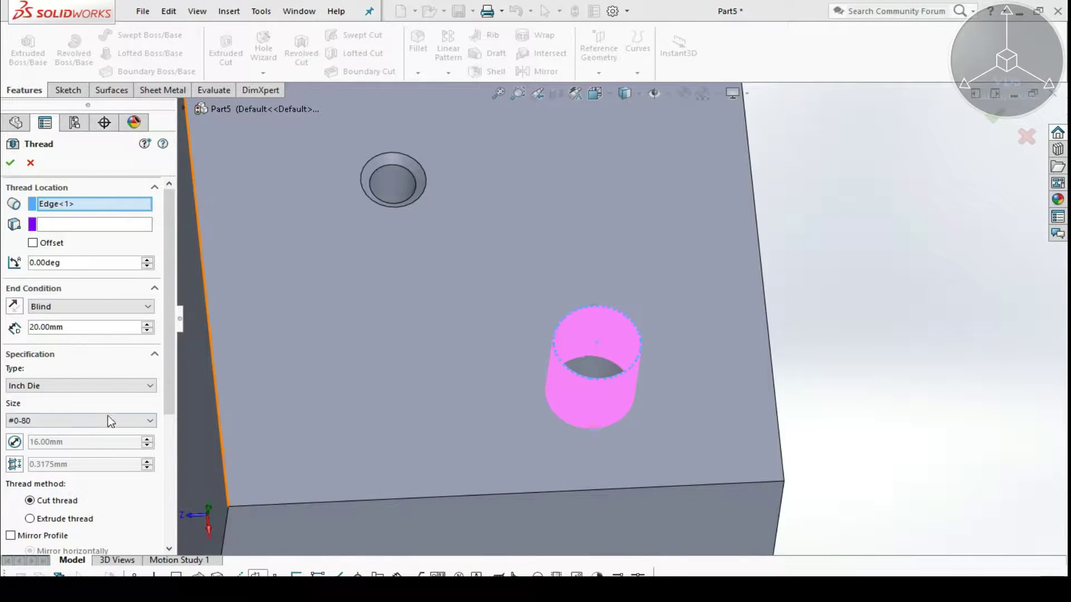
- Make the thread type Metric Die with size M18x1.5
left_click(110, 383)
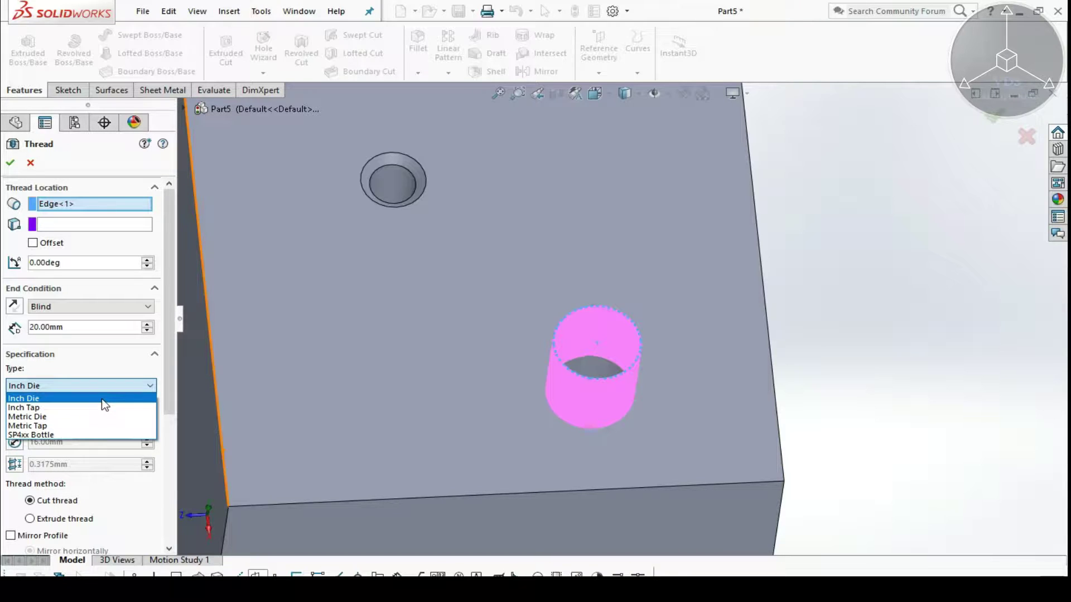
left_click(91, 424)
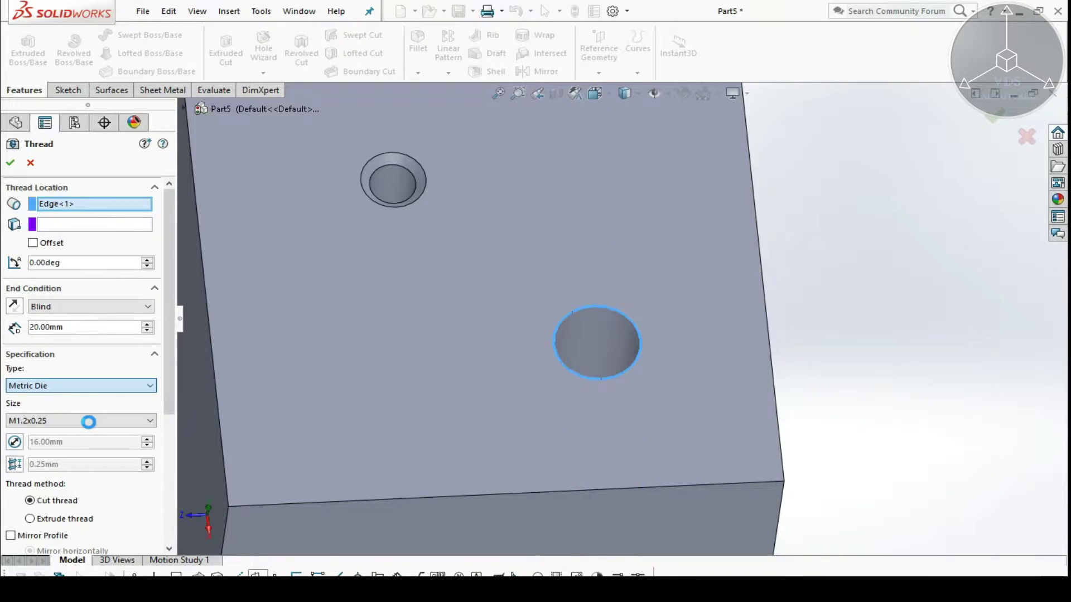
left_click(89, 423)
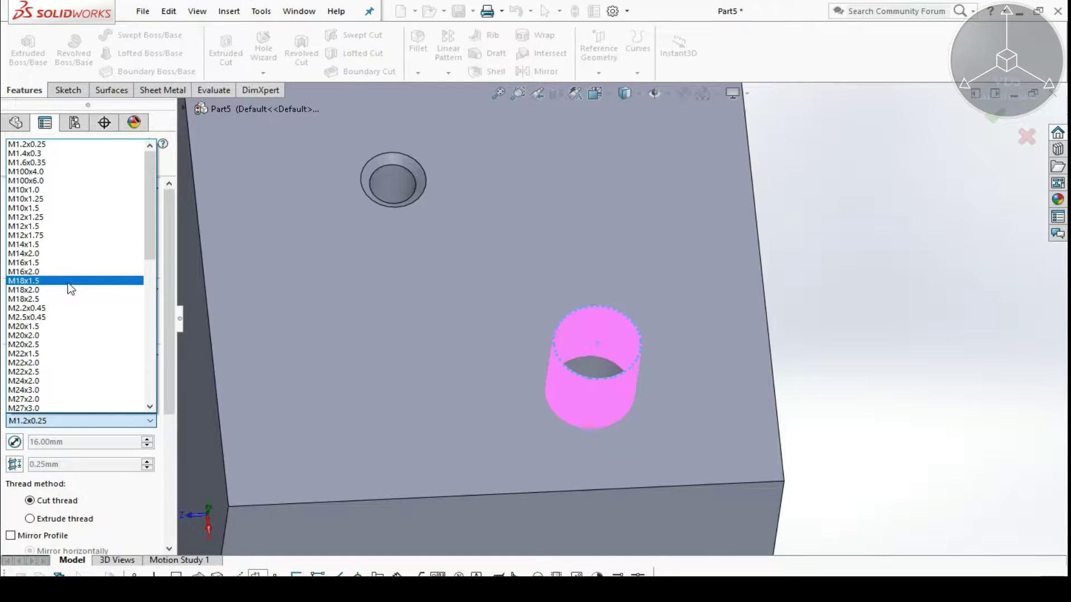
left_click(56, 282)
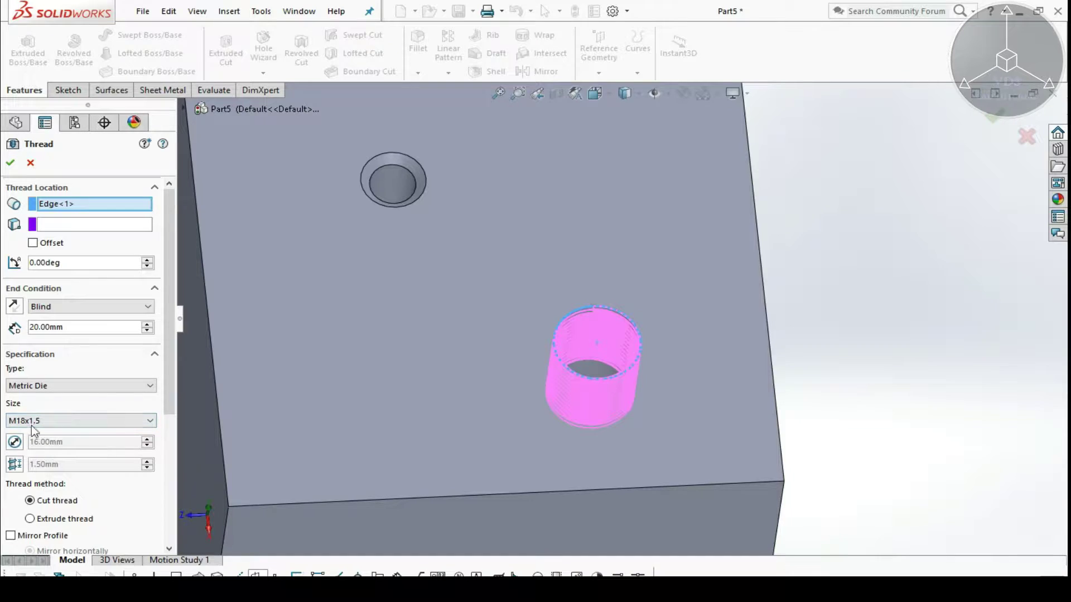
left_click(44, 421)
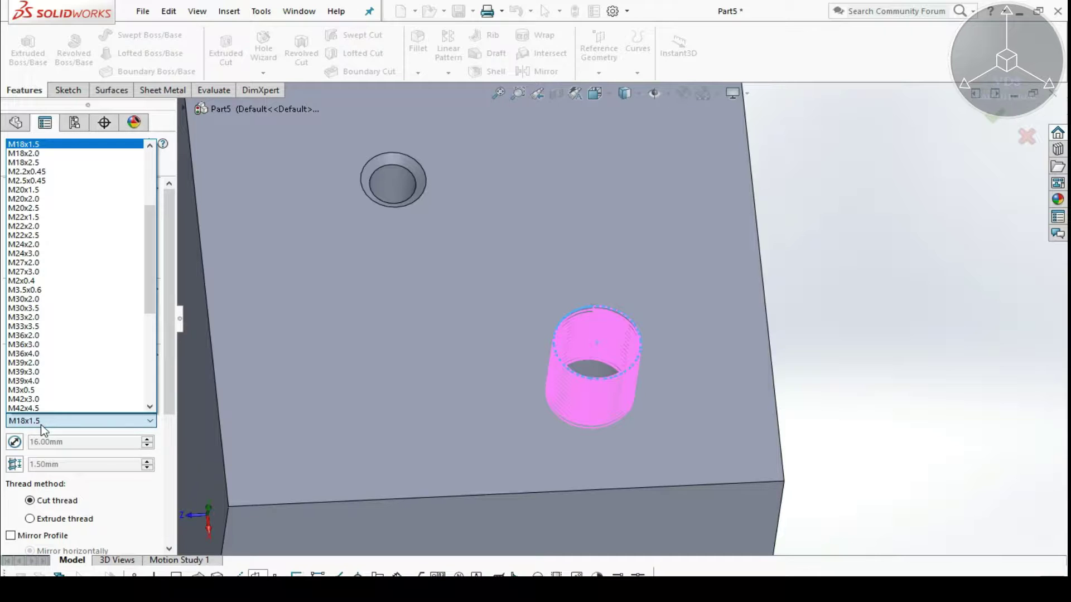
left_click(44, 423)
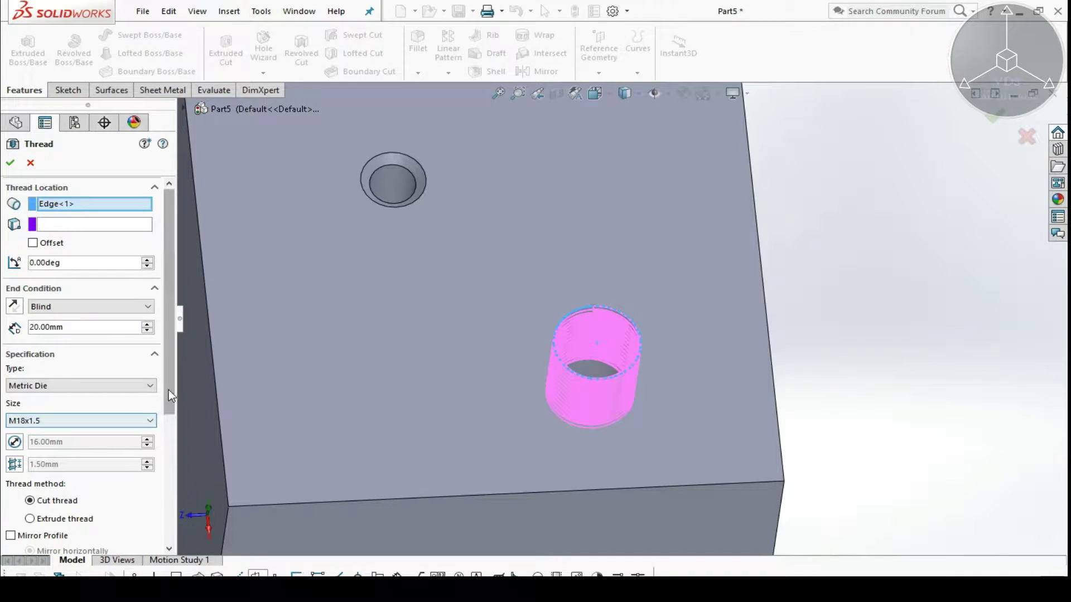
left_click_drag(169, 390, 171, 478)
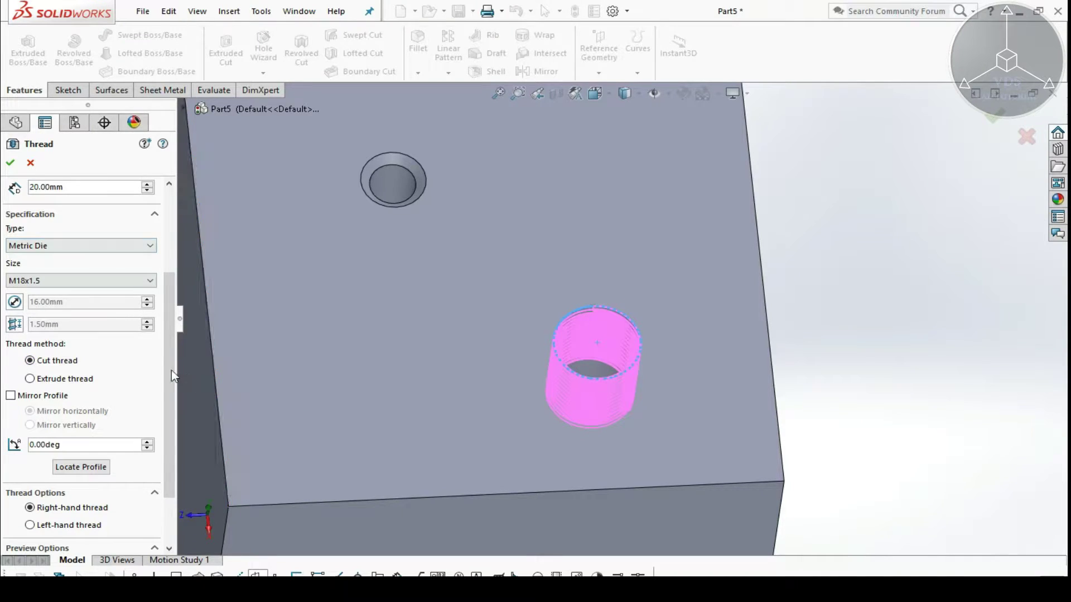
- Try Mirror Profile on and off, then orbit to inspect the thread start at the rim
left_click_drag(173, 376, 173, 432)
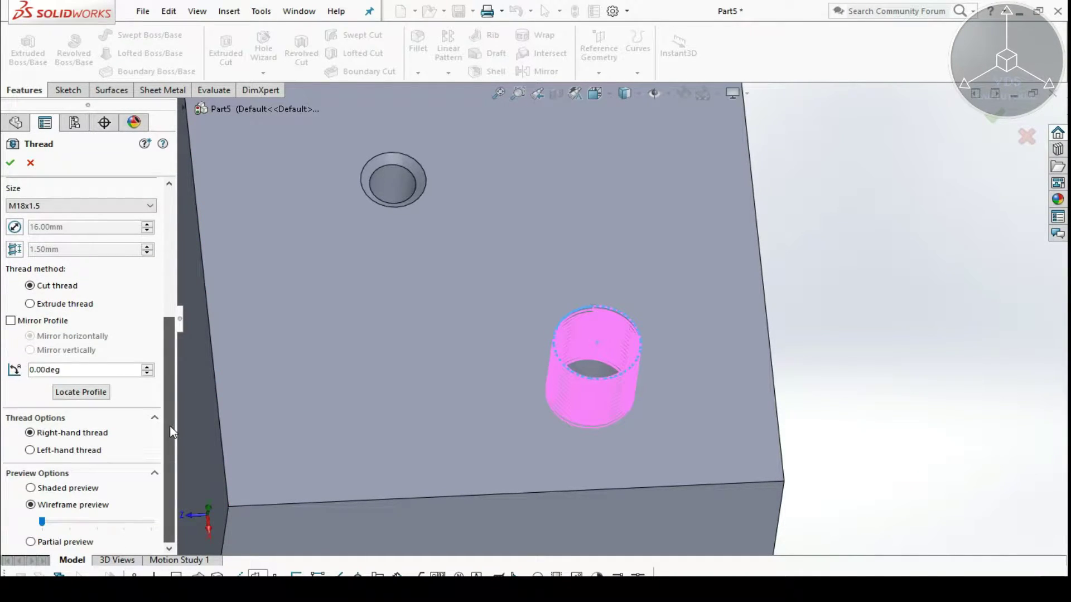
left_click(11, 321)
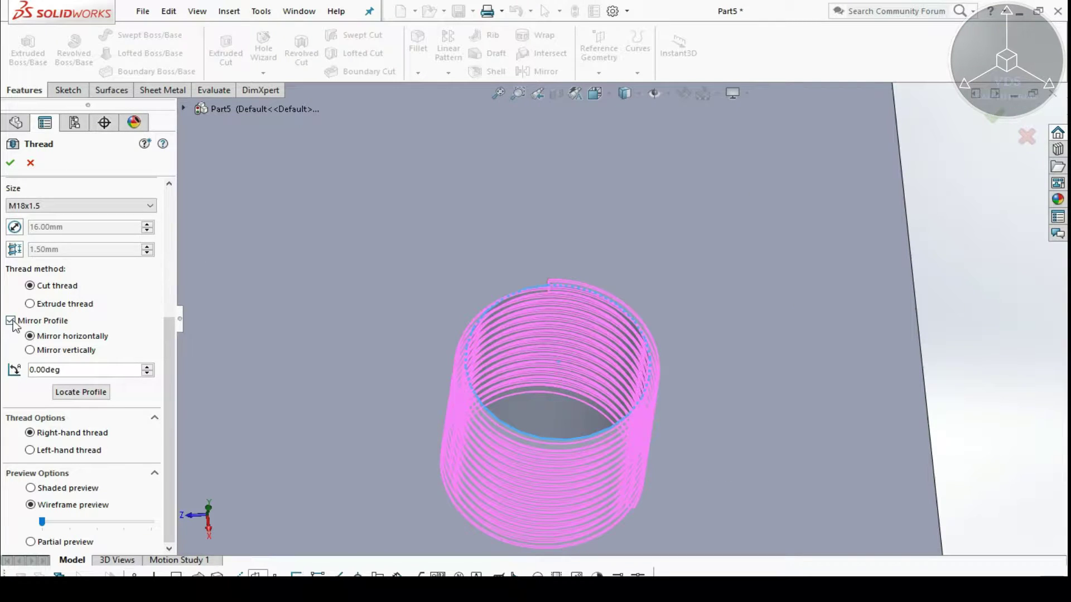
left_click(11, 320)
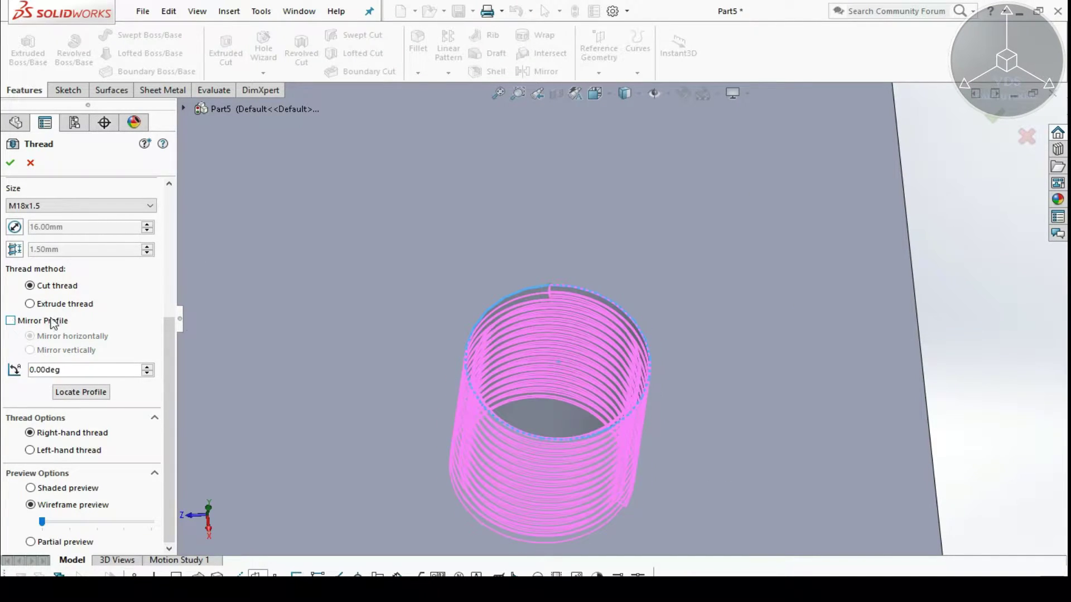
scroll(577, 303, "down", 3)
scroll(577, 303, "down", 2)
scroll(585, 306, "down", 1)
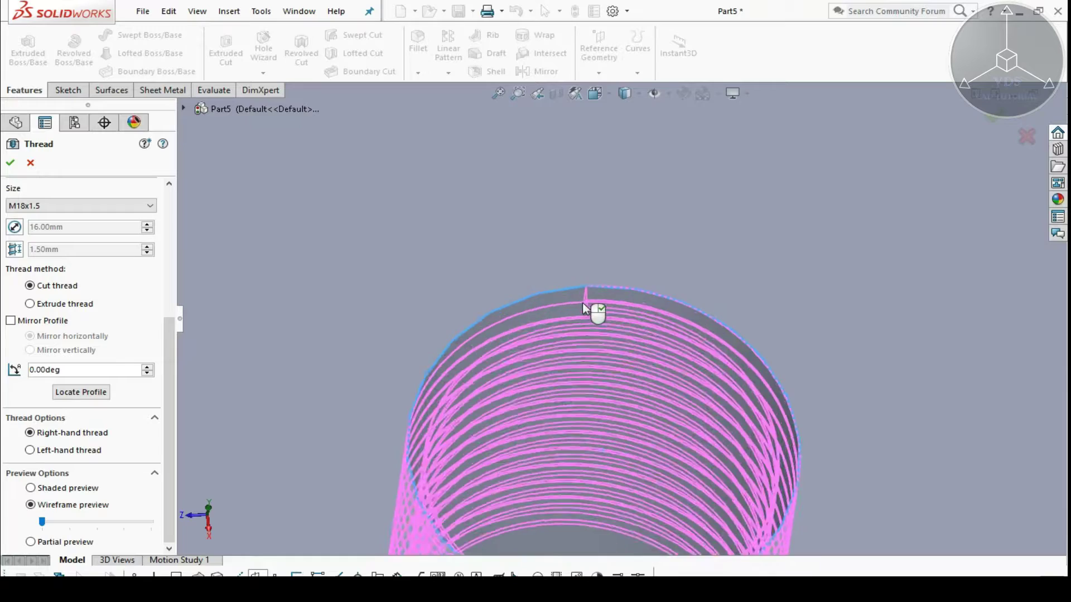
scroll(591, 310, "down", 2)
scroll(589, 303, "down", 2)
mouse_move(601, 312)
middle_mouse_down()
mouse_move(633, 341)
mouse_move(635, 308)
middle_mouse_up()
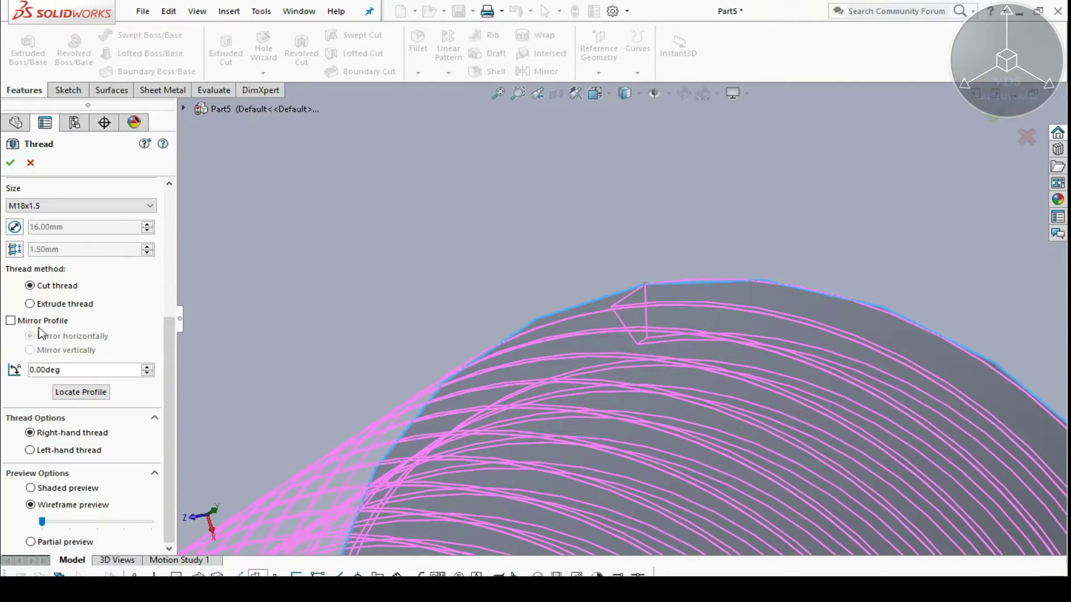
- Mirror the thread profile horizontally and accept the thread as Thread1
left_click(11, 320)
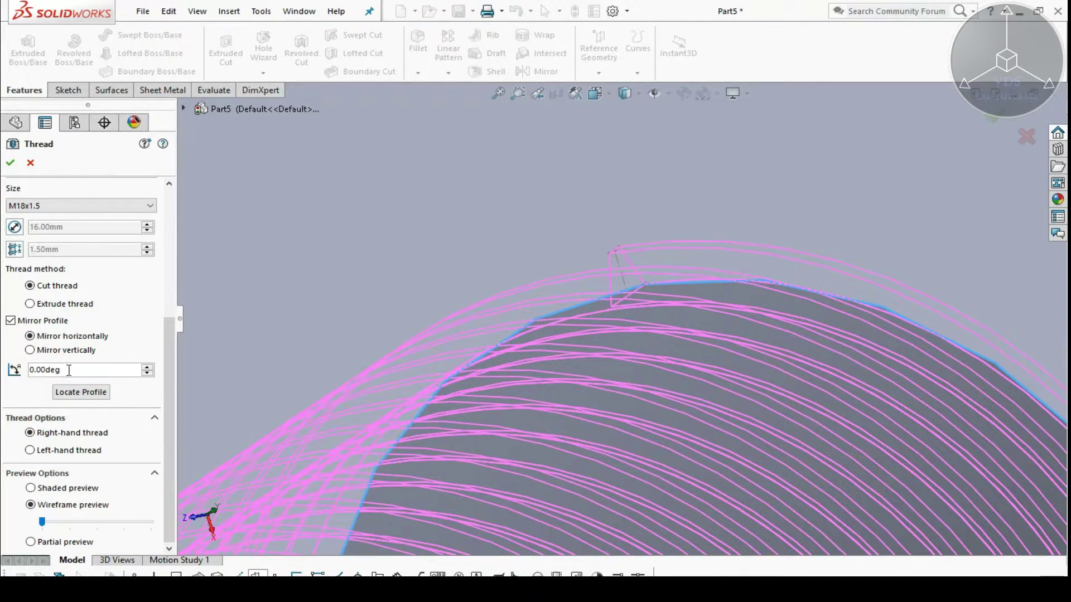
left_click(72, 351)
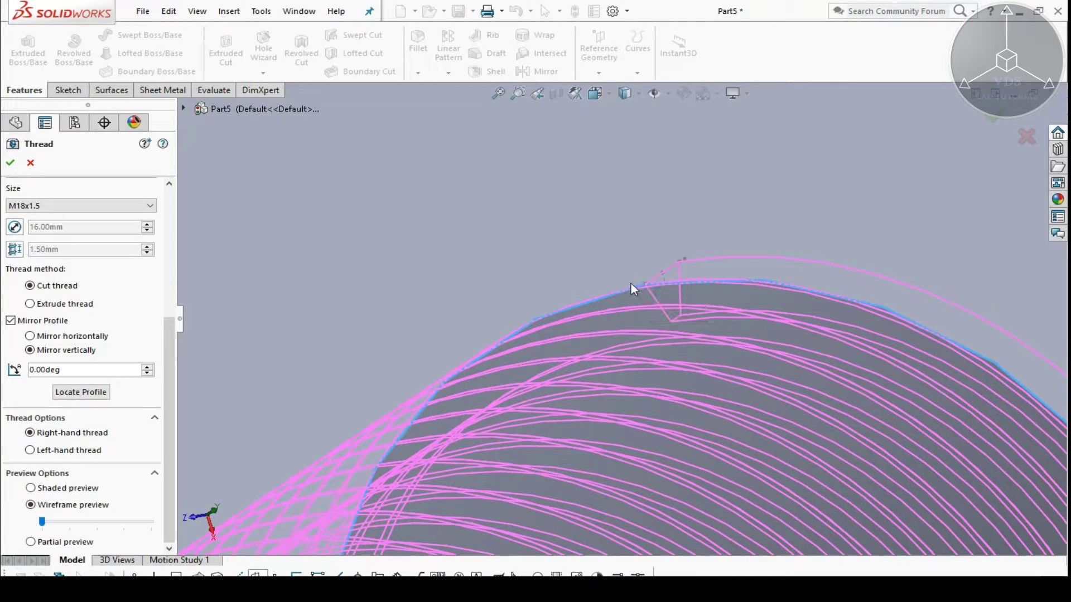
left_click(54, 336)
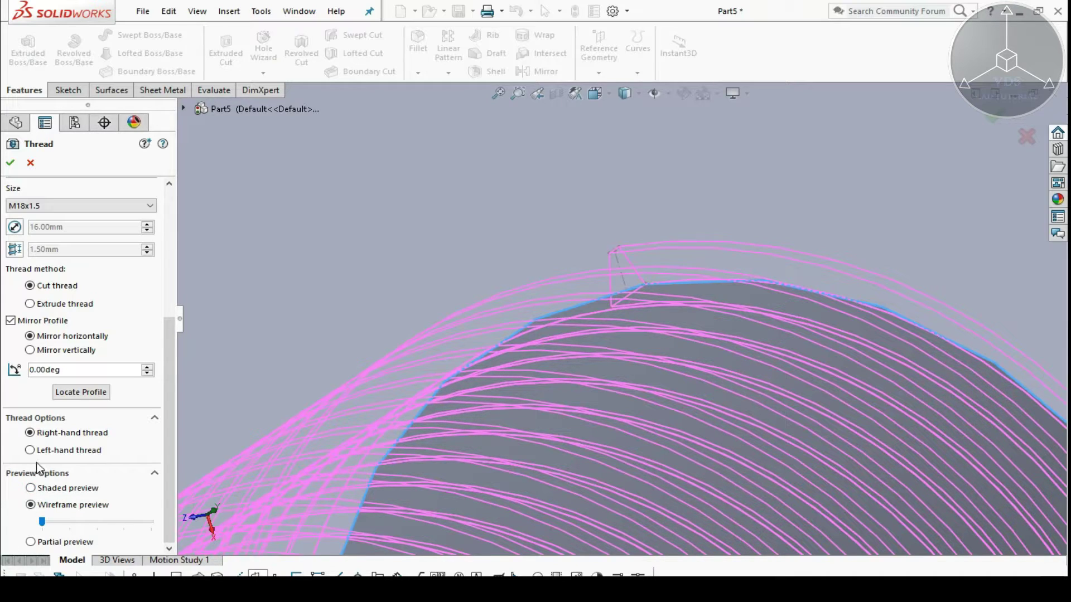
left_click(10, 164)
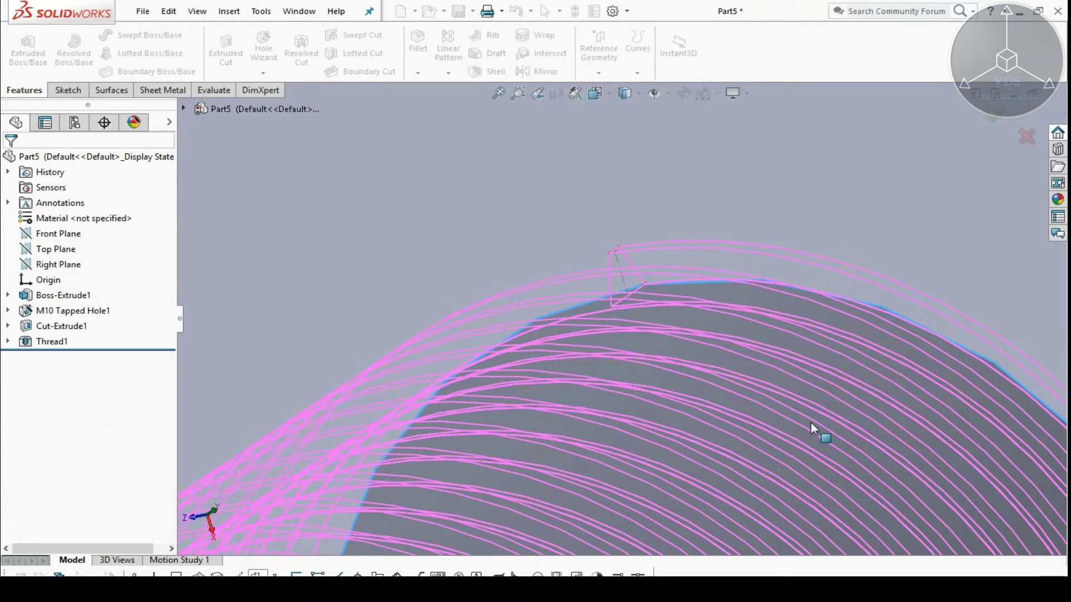
- Orbit into the threaded hole, then zoom to fit the whole block
mouse_move(798, 416)
middle_mouse_down()
mouse_move(766, 299)
mouse_move(777, 485)
middle_mouse_up()
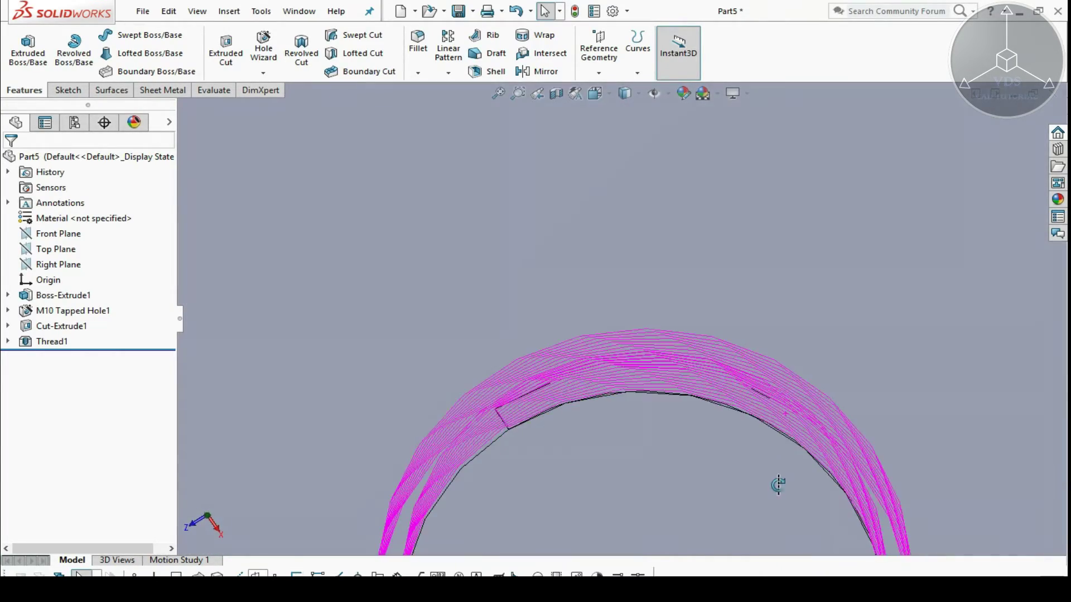
key("f")
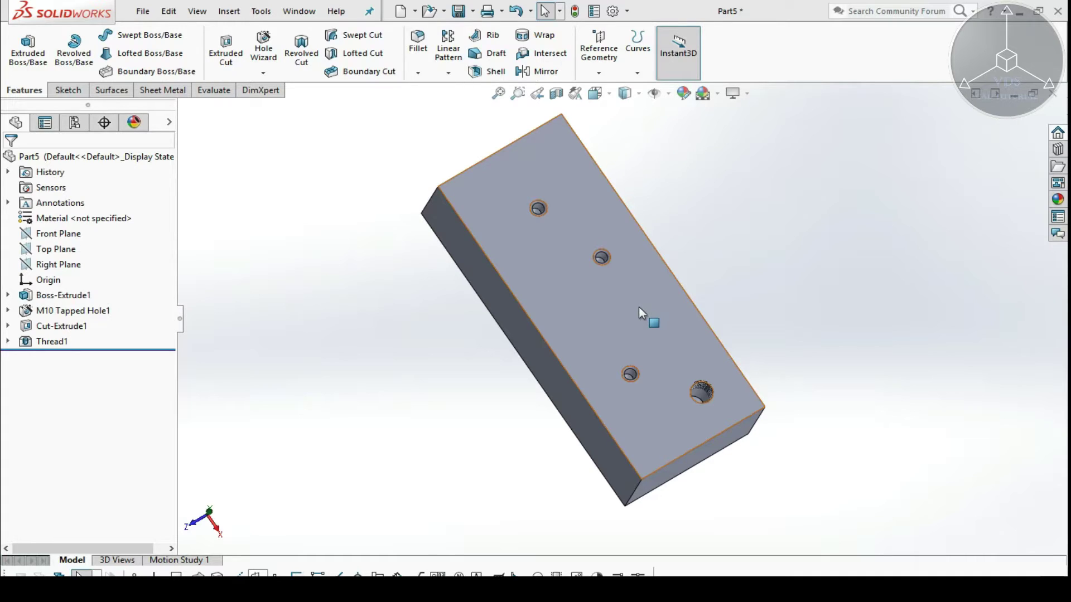